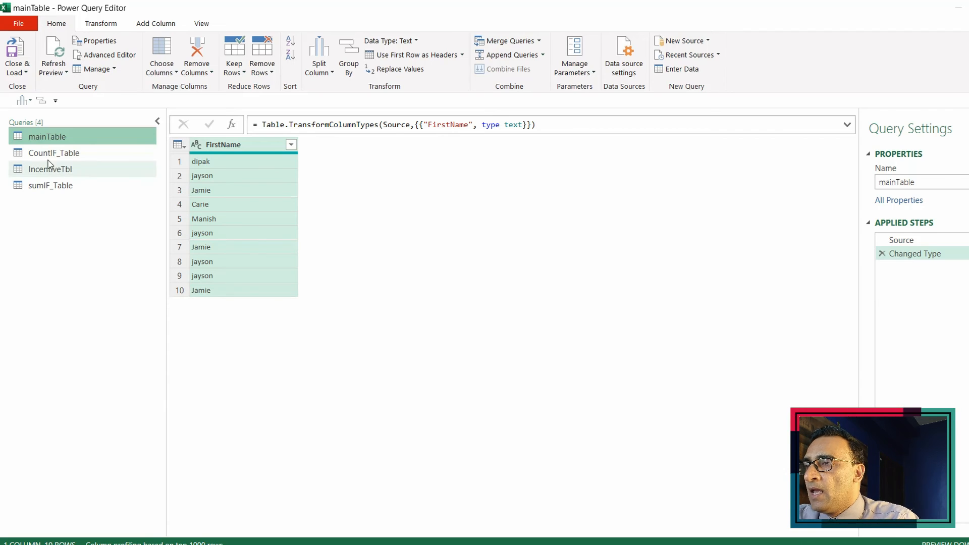
# Compare the name columns of the mainTable and CountIF_Table queries
pyautogui.click(65, 154)
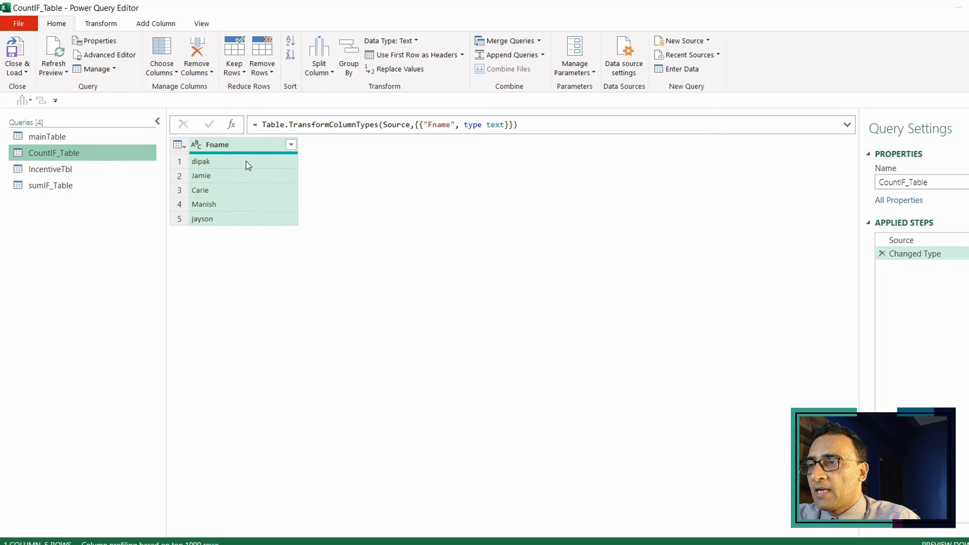
pyautogui.click(57, 137)
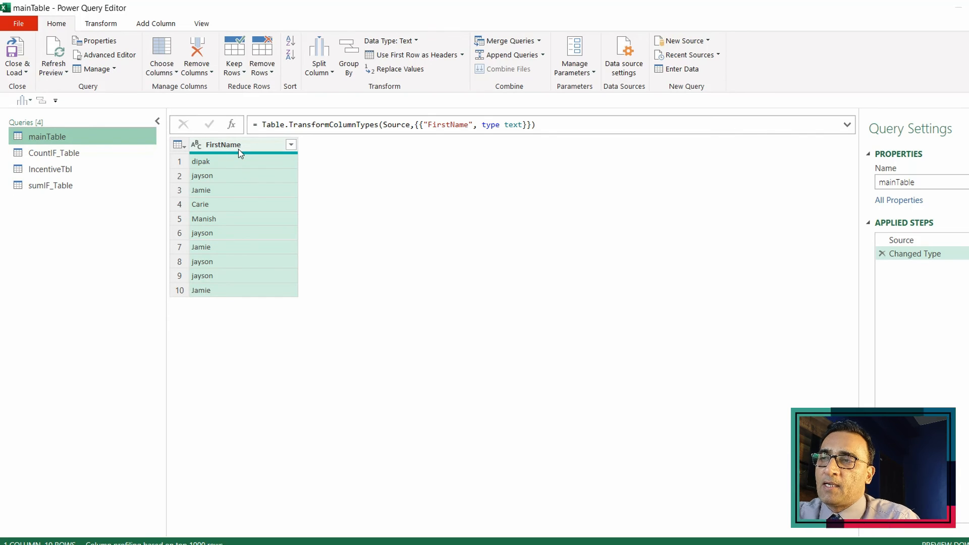
pyautogui.click(70, 153)
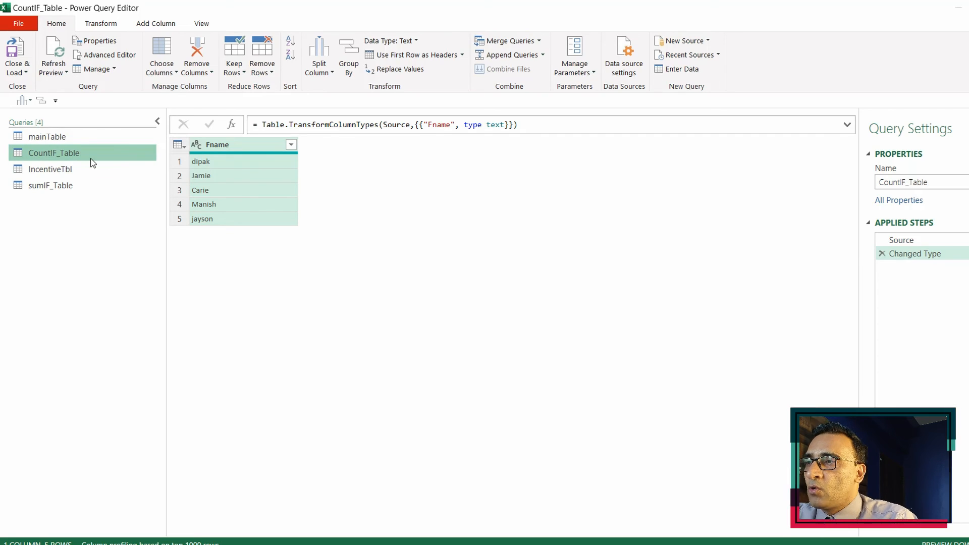
pyautogui.click(71, 138)
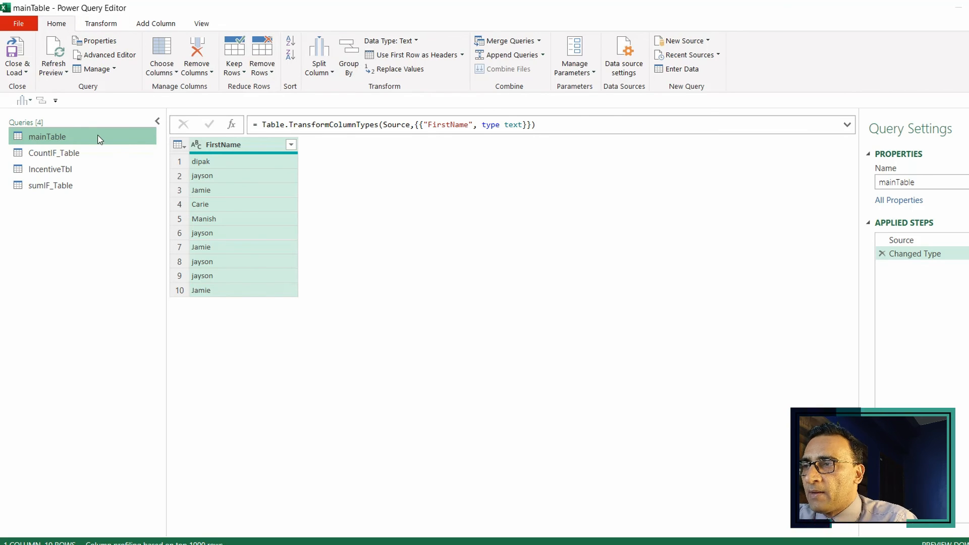
# Add a custom column to CountIF_Table with the formula = mainTable, keeping the column name Custom
pyautogui.click(80, 154)
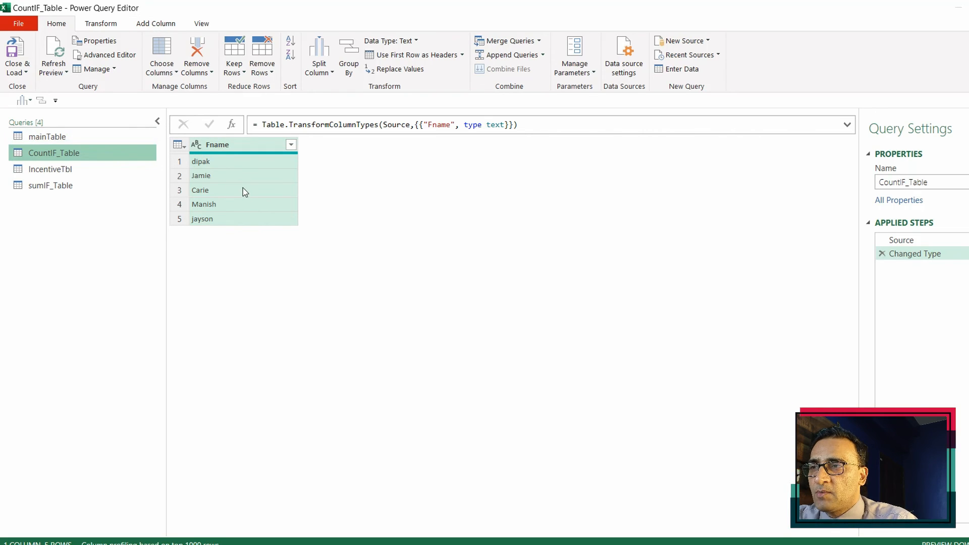
pyautogui.click(154, 25)
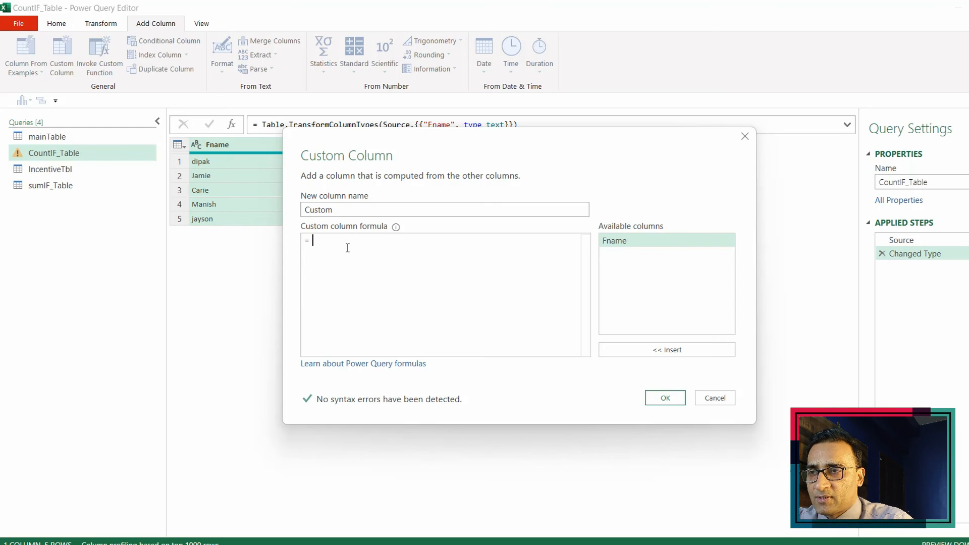
pyautogui.write('maint')
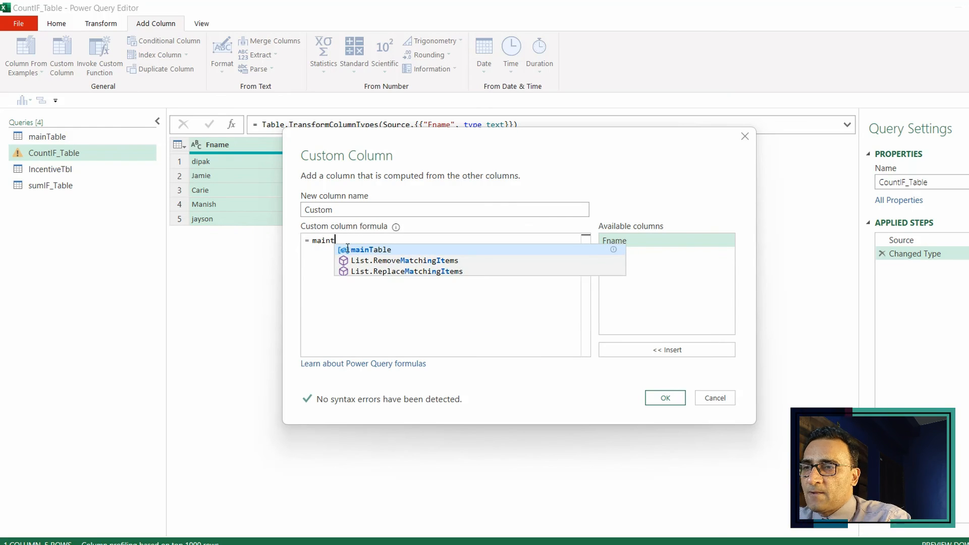
pyautogui.click(370, 251)
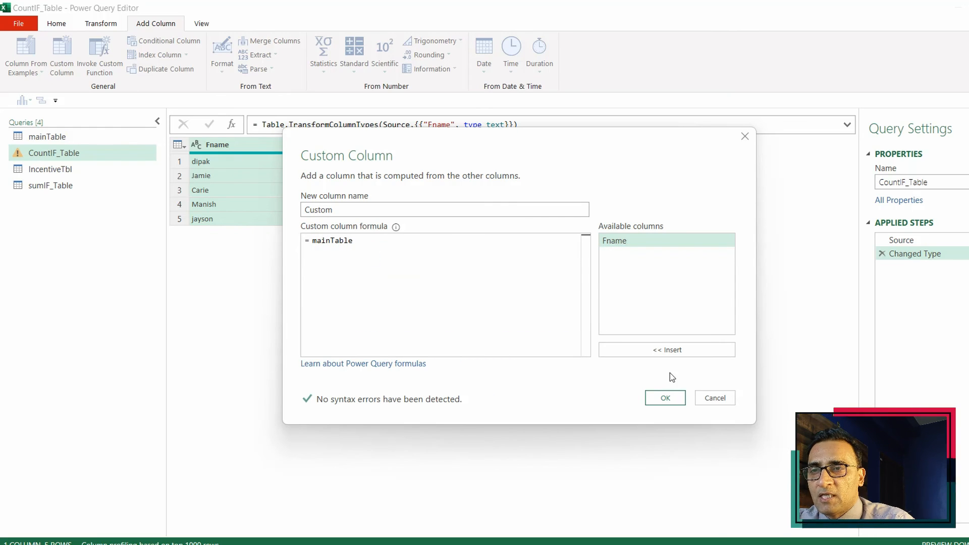
pyautogui.click(664, 399)
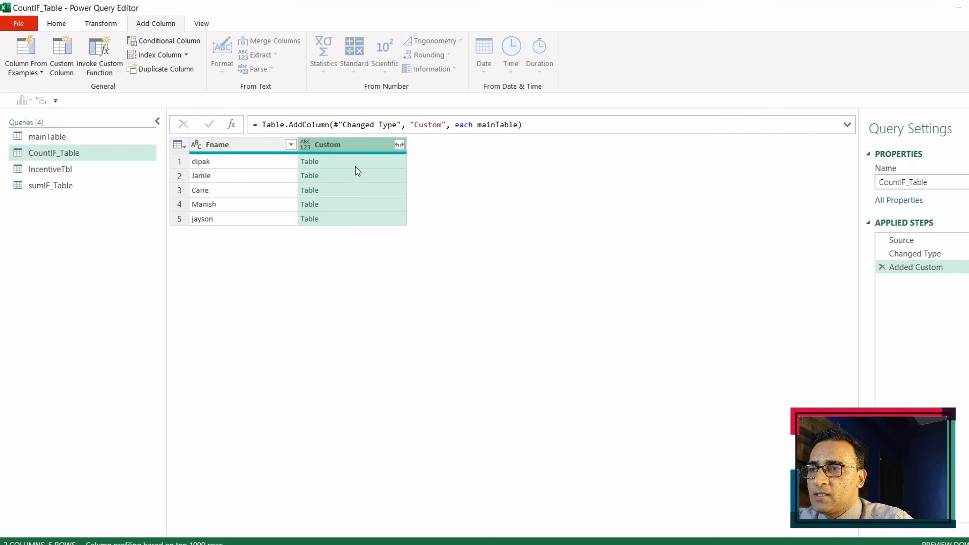
# Preview the nested tables in the first two rows of the Custom column, enlarging the preview area to show every row
pyautogui.click(355, 166)
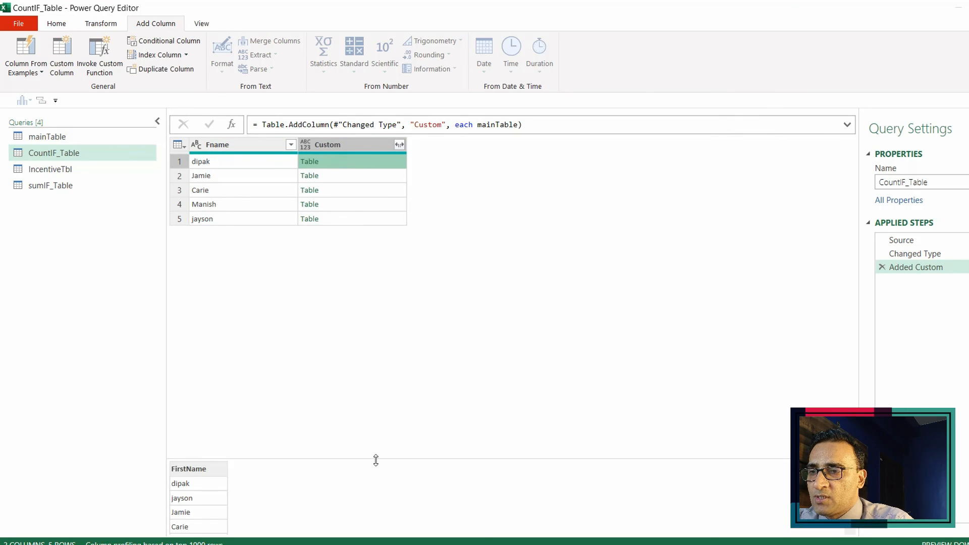
pyautogui.moveTo(371, 458); pyautogui.dragTo(357, 345)
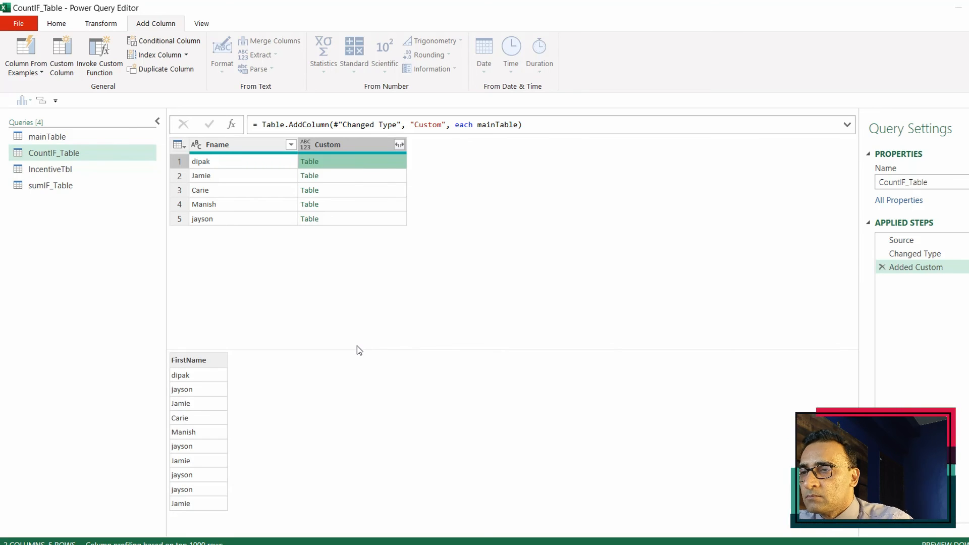
pyautogui.moveTo(187, 343)
pyautogui.mouseDown()
pyautogui.moveTo(148, 410)
pyautogui.moveTo(174, 482)
pyautogui.moveTo(228, 389)
pyautogui.moveTo(189, 342)
pyautogui.mouseUp()
pyautogui.click(349, 178)
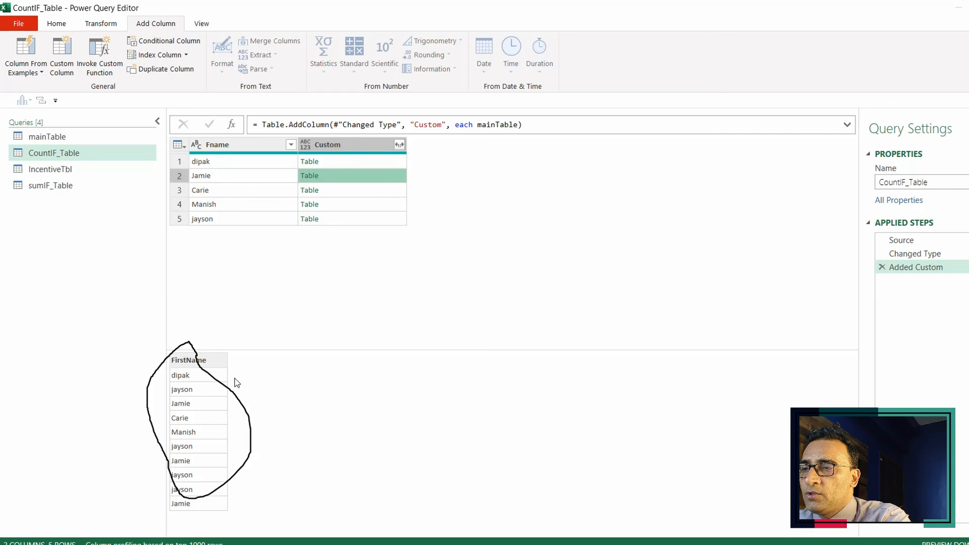
pyautogui.press('Escape')
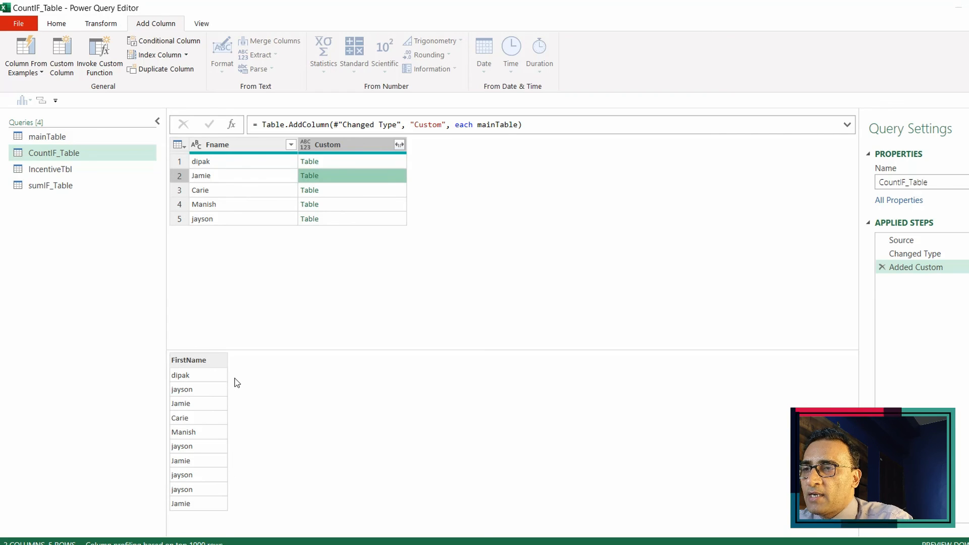
# Examine how the first two Fname values relate to the FirstName entries in their nested tables
pyautogui.click(386, 160)
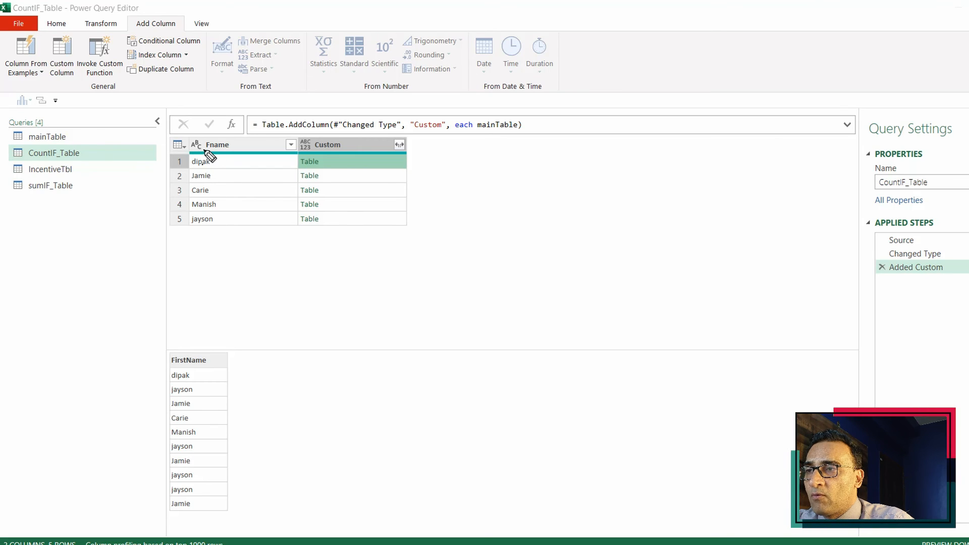
pyautogui.moveTo(205, 150)
pyautogui.mouseDown()
pyautogui.moveTo(181, 163)
pyautogui.moveTo(201, 173)
pyautogui.moveTo(222, 160)
pyautogui.moveTo(208, 154)
pyautogui.mouseUp()
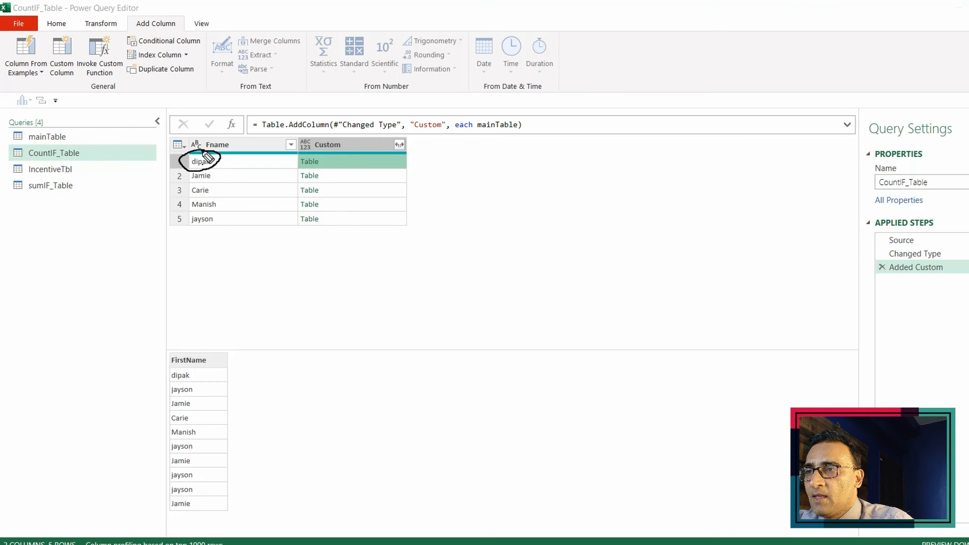
pyautogui.moveTo(150, 355); pyautogui.dragTo(225, 364)
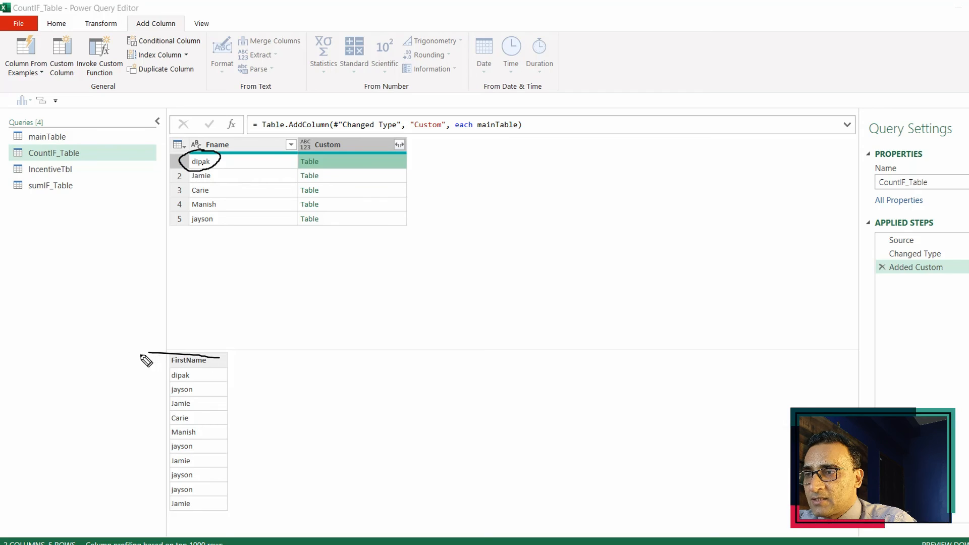
pyautogui.moveTo(149, 355)
pyautogui.mouseDown()
pyautogui.moveTo(157, 513)
pyautogui.moveTo(218, 515)
pyautogui.moveTo(219, 359)
pyautogui.mouseUp()
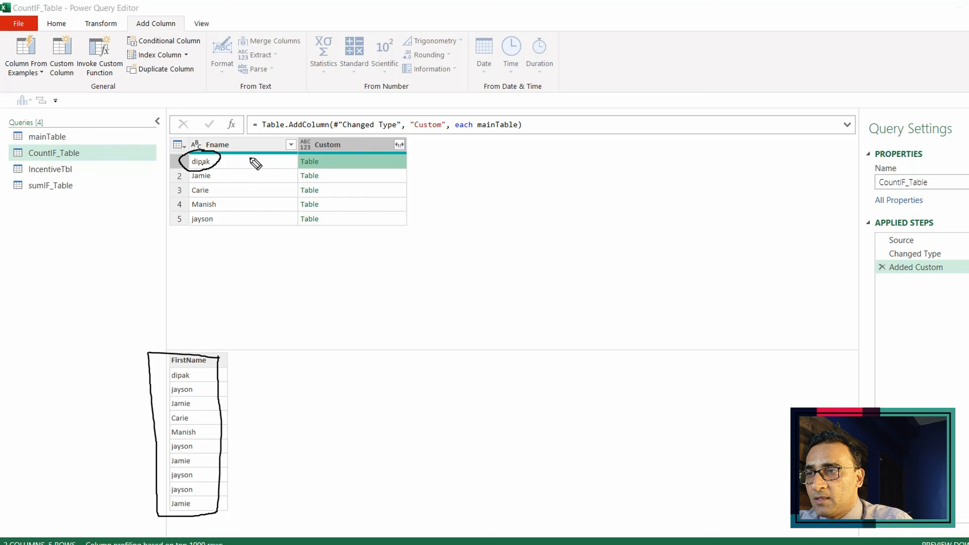
pyautogui.moveTo(206, 164)
pyautogui.mouseDown()
pyautogui.moveTo(218, 223)
pyautogui.moveTo(219, 383)
pyautogui.moveTo(263, 371)
pyautogui.moveTo(260, 410)
pyautogui.mouseUp()
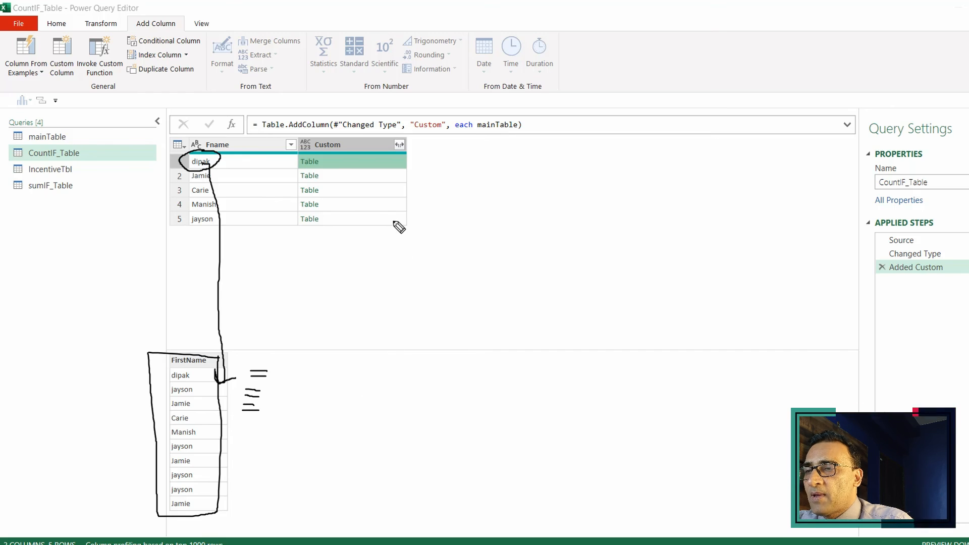
pyautogui.click(362, 183)
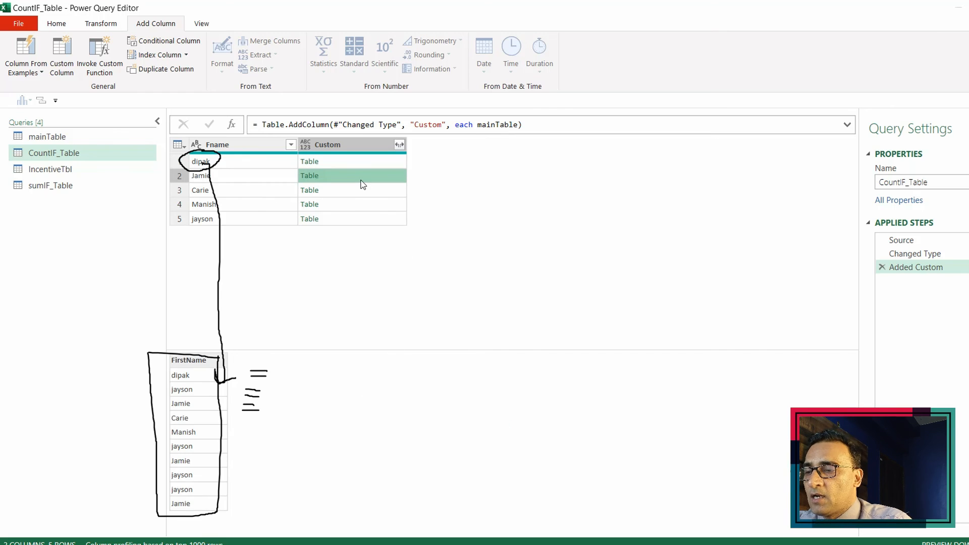
pyautogui.press('Escape')
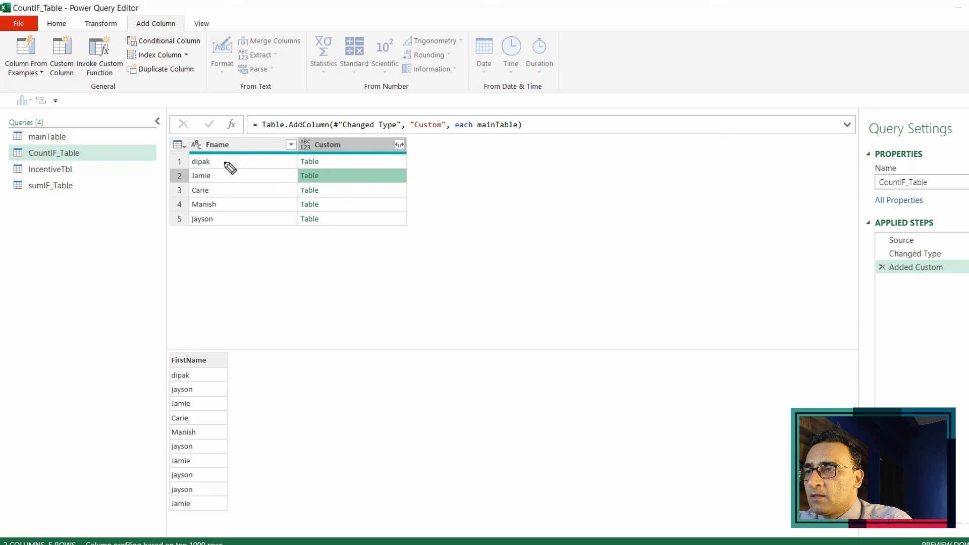
pyautogui.moveTo(201, 177)
pyautogui.mouseDown()
pyautogui.moveTo(226, 314)
pyautogui.moveTo(222, 399)
pyautogui.mouseUp()
pyautogui.moveTo(188, 357)
pyautogui.mouseDown()
pyautogui.moveTo(139, 383)
pyautogui.moveTo(146, 457)
pyautogui.moveTo(192, 525)
pyautogui.moveTo(218, 427)
pyautogui.moveTo(197, 368)
pyautogui.mouseUp()
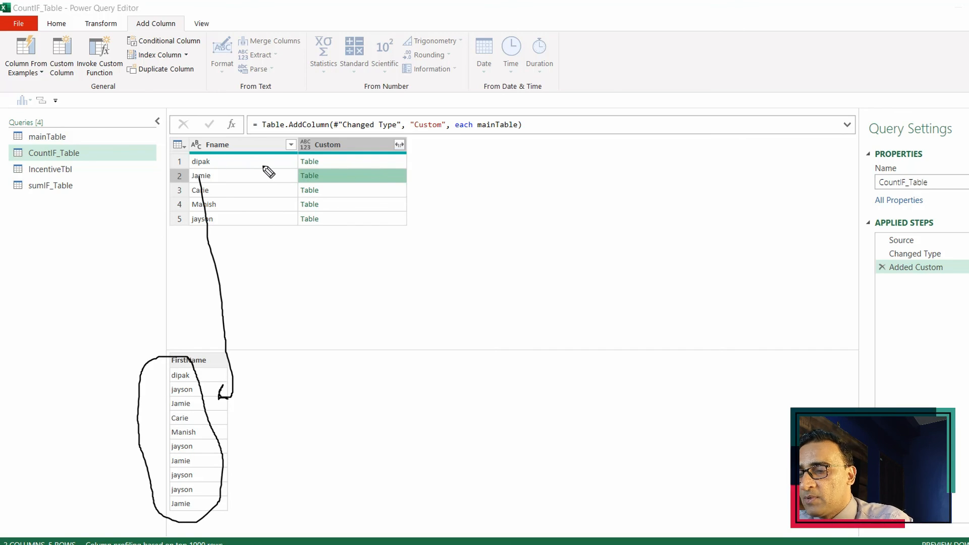
pyautogui.press('Escape')
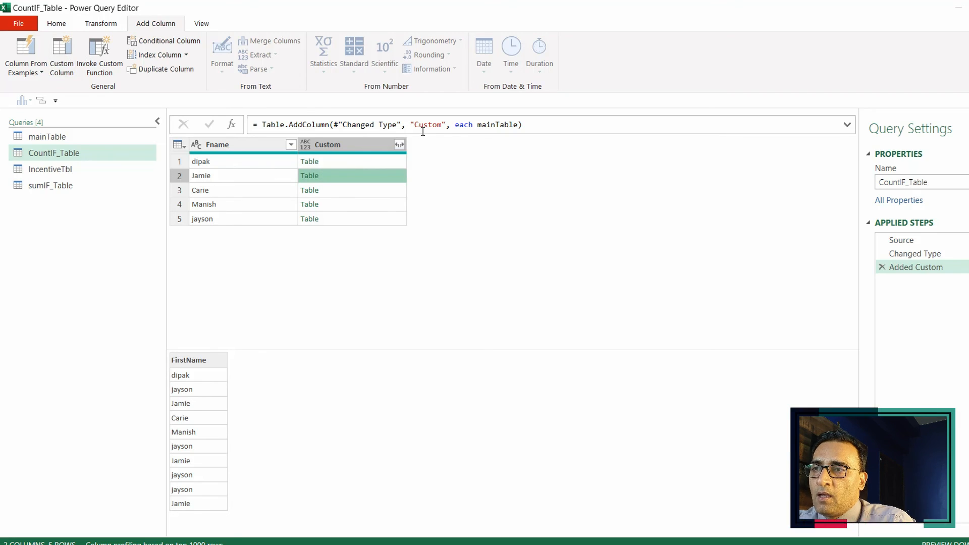
# Start a second custom column in CountIF_Table, beginning its formula with Table.SelectRows([Custom], to filter the nested table
pyautogui.click(61, 53)
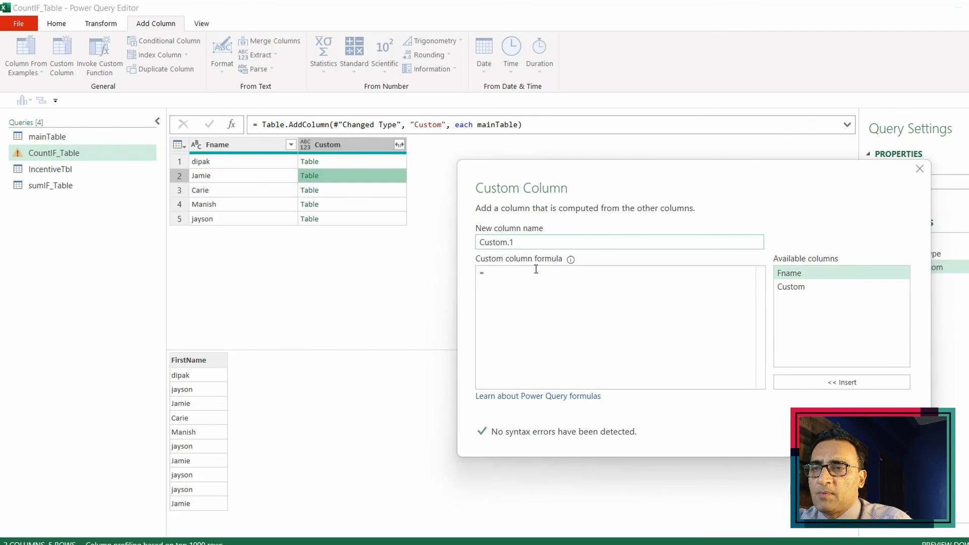
pyautogui.click(517, 273)
pyautogui.write('tab')
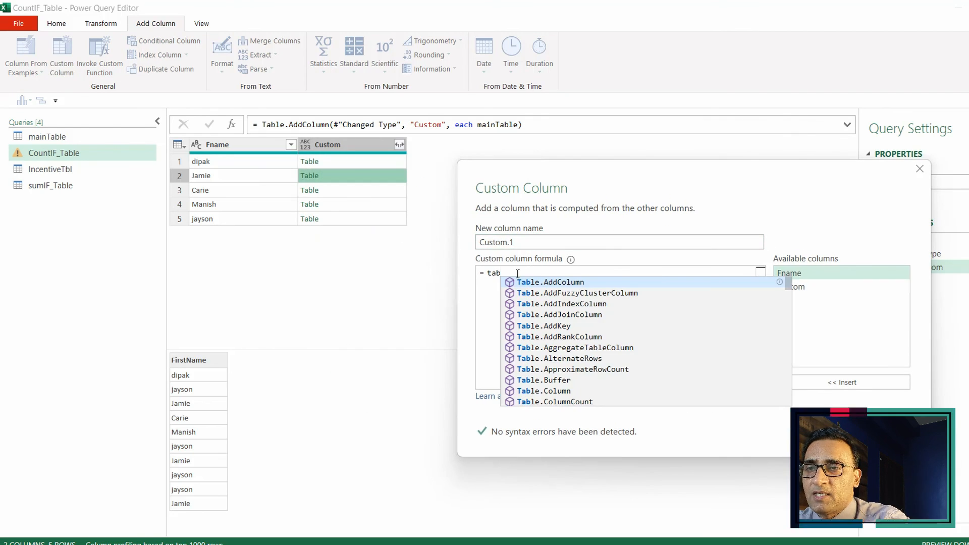
pyautogui.write('lesel')
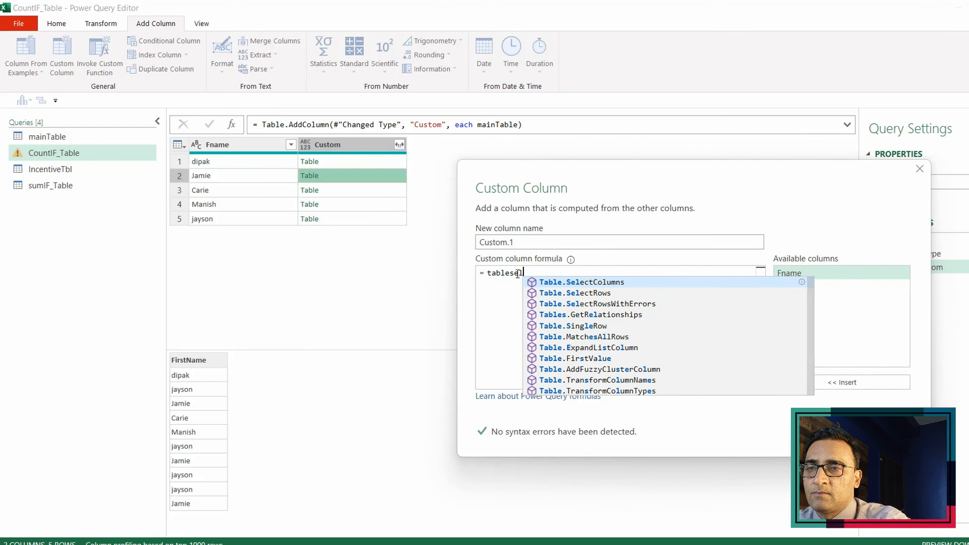
pyautogui.click(562, 294)
pyautogui.write('(')
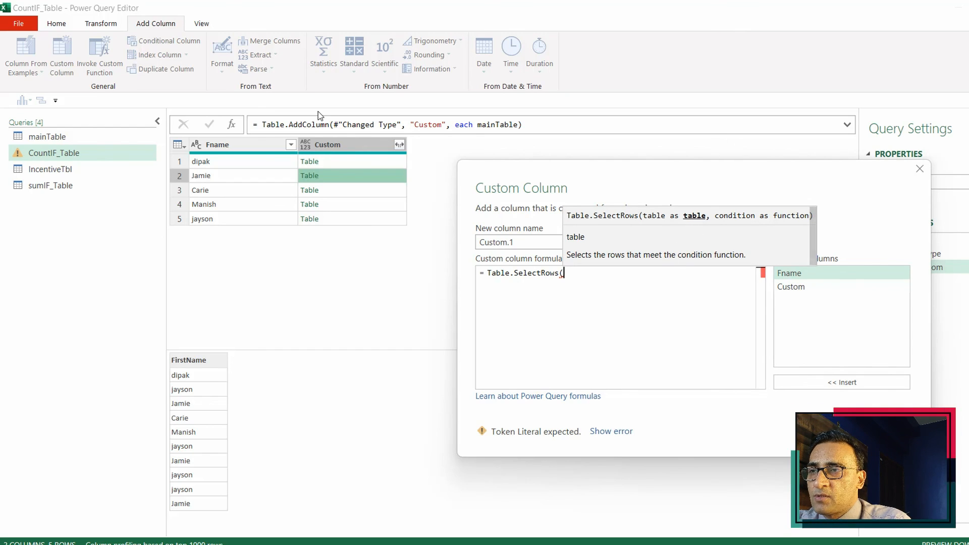
pyautogui.doubleClick(790, 287)
pyautogui.write(',')
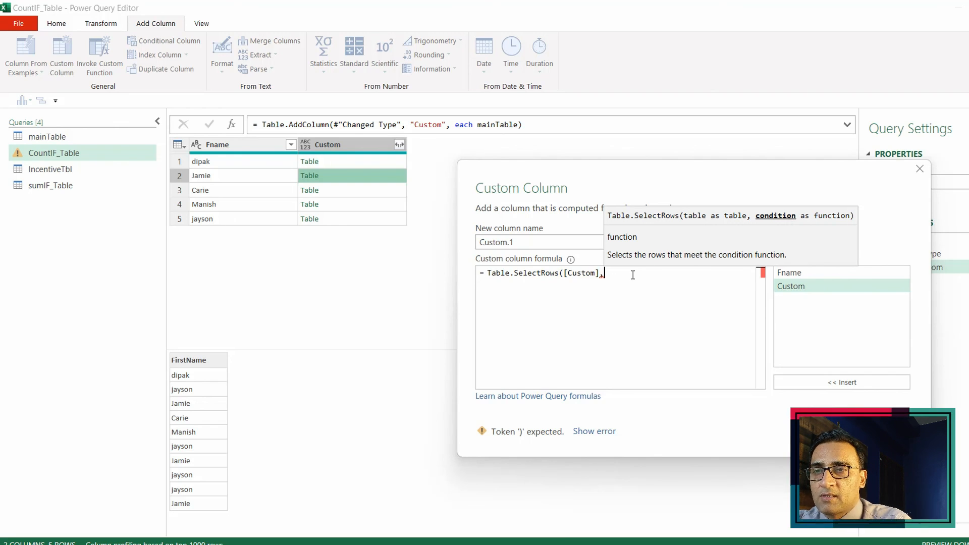
# Begin the row-filter condition on a new formula line as (ajayfx)=> ajayfx[FirstName]=, using ajayfx as the function parameter
pyautogui.press('Return')
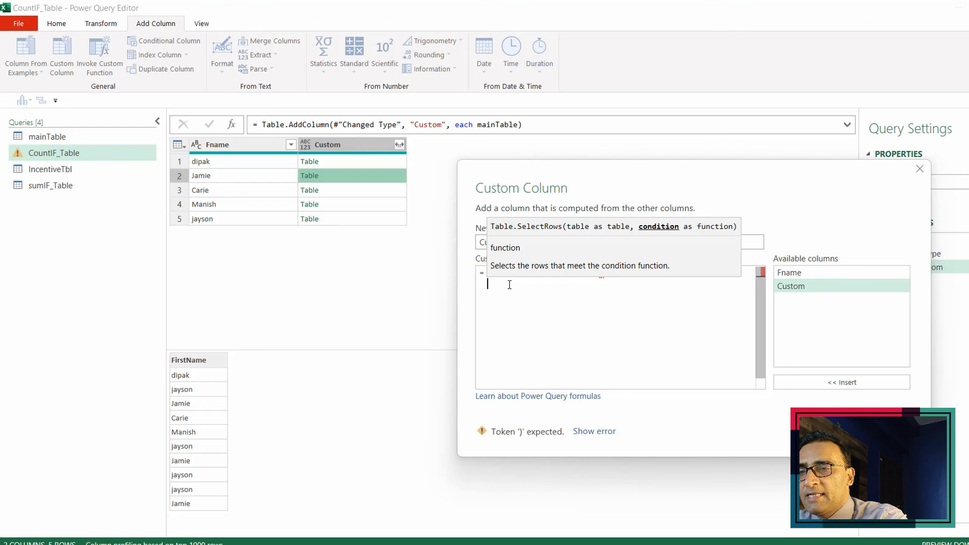
pyautogui.write('(f')
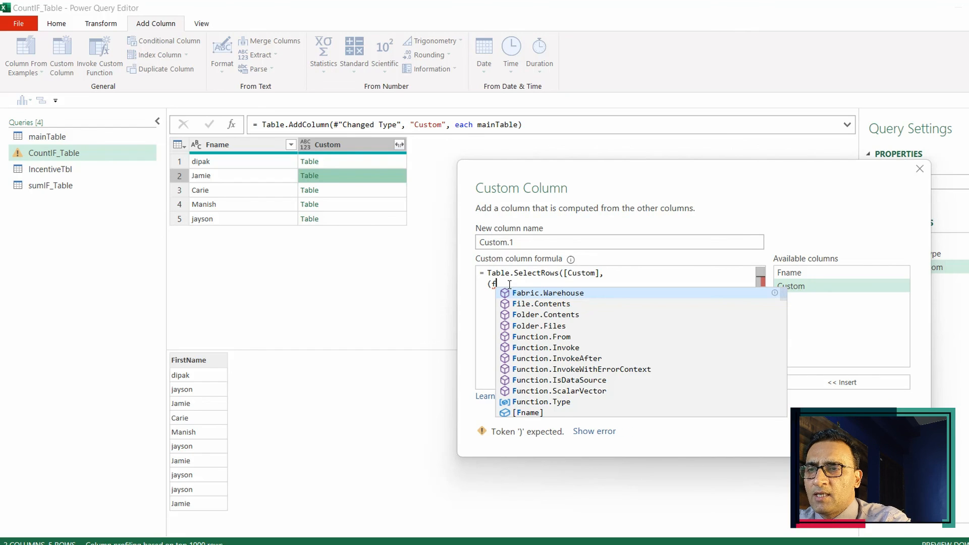
pyautogui.press('BackSpace')
pyautogui.write('ajayfx')
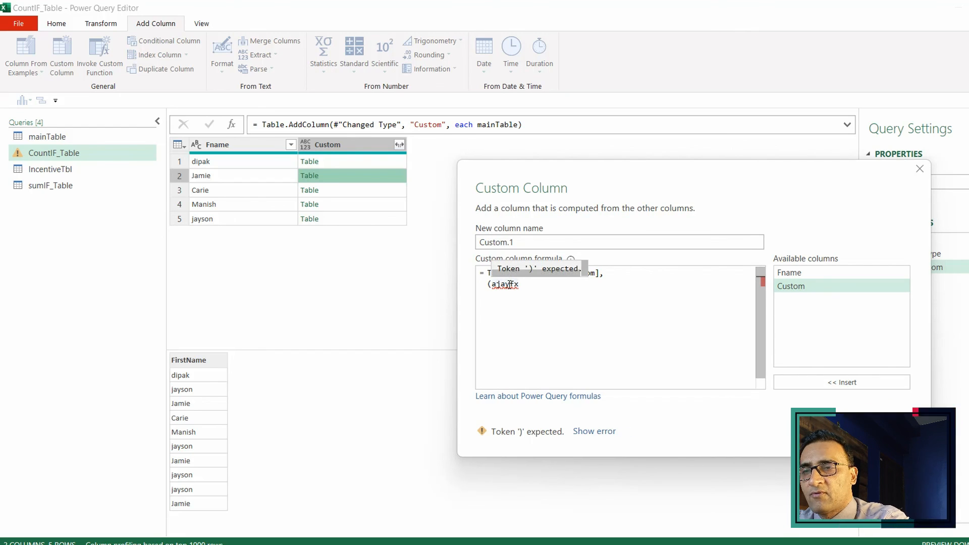
pyautogui.write(')=>')
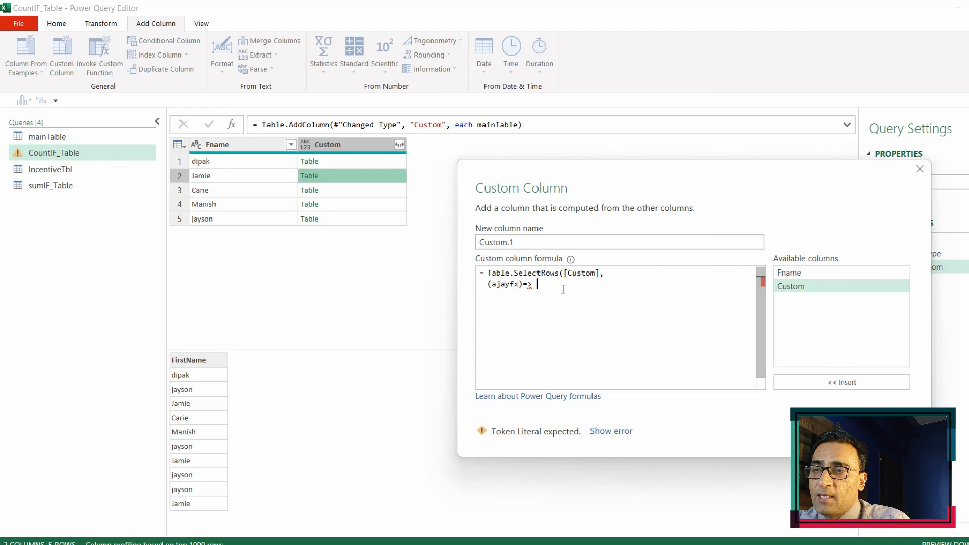
pyautogui.write('ajay')
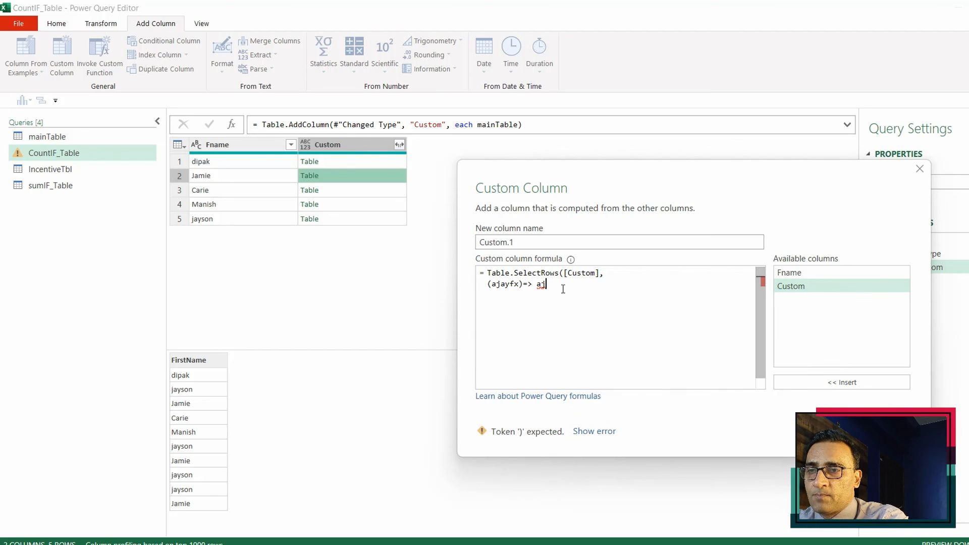
pyautogui.press('Tab')
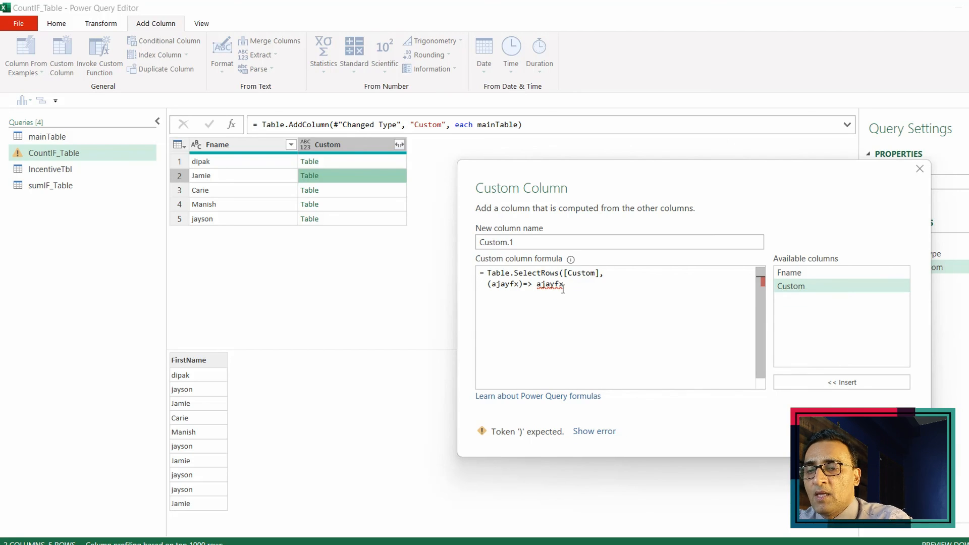
pyautogui.write('[')
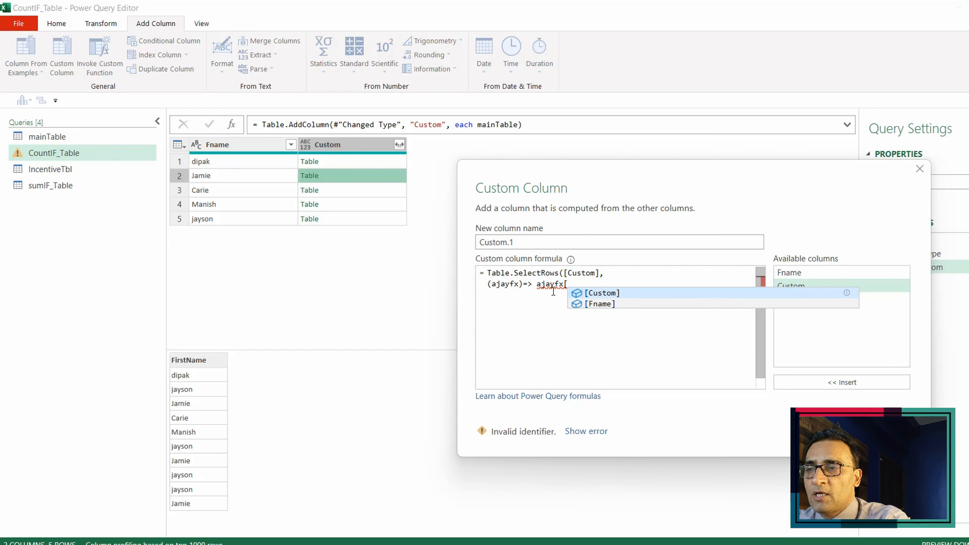
pyautogui.write('Firs')
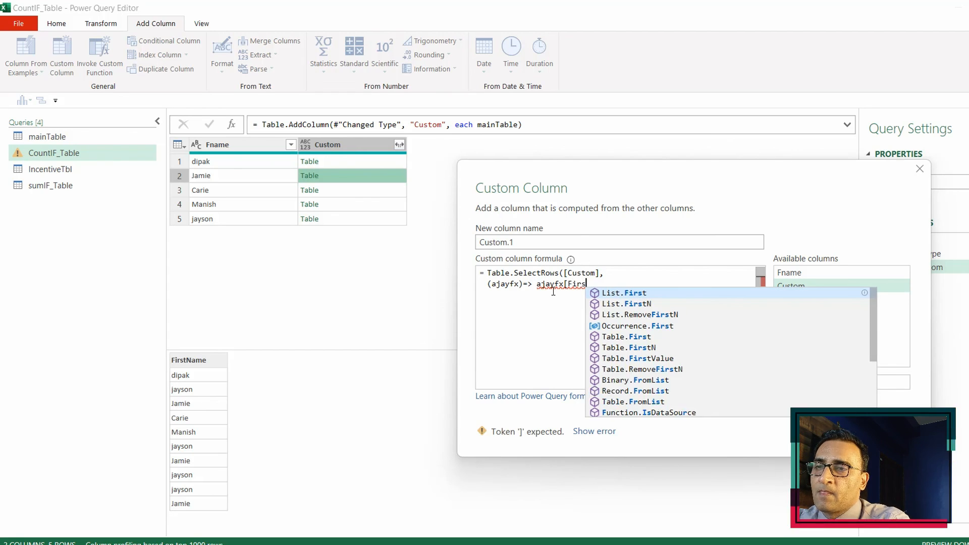
pyautogui.write('tName')
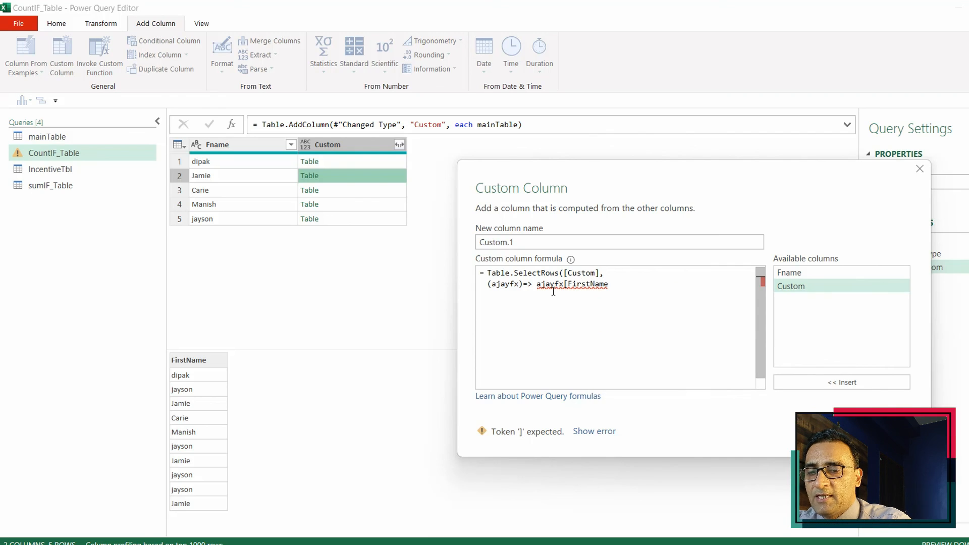
pyautogui.write(']=')
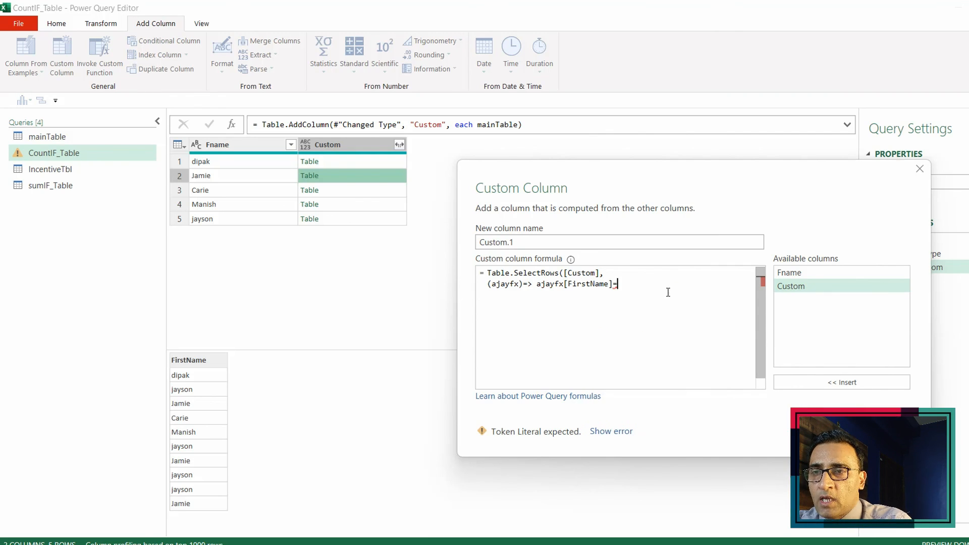
pyautogui.write('"affs')
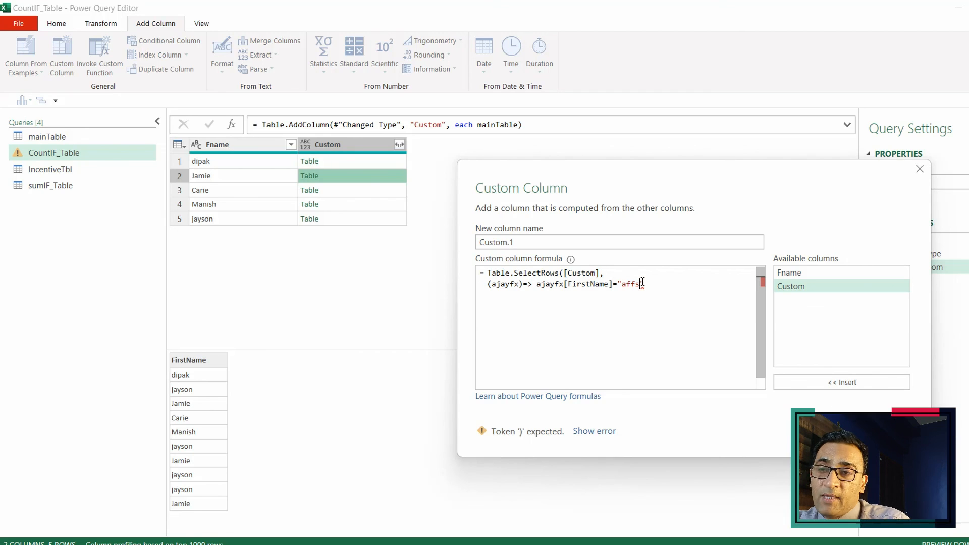
pyautogui.press('BackSpace')
pyautogui.press('BackSpace')
pyautogui.press('BackSpace')
pyautogui.press('BackSpace')
pyautogui.press('BackSpace')
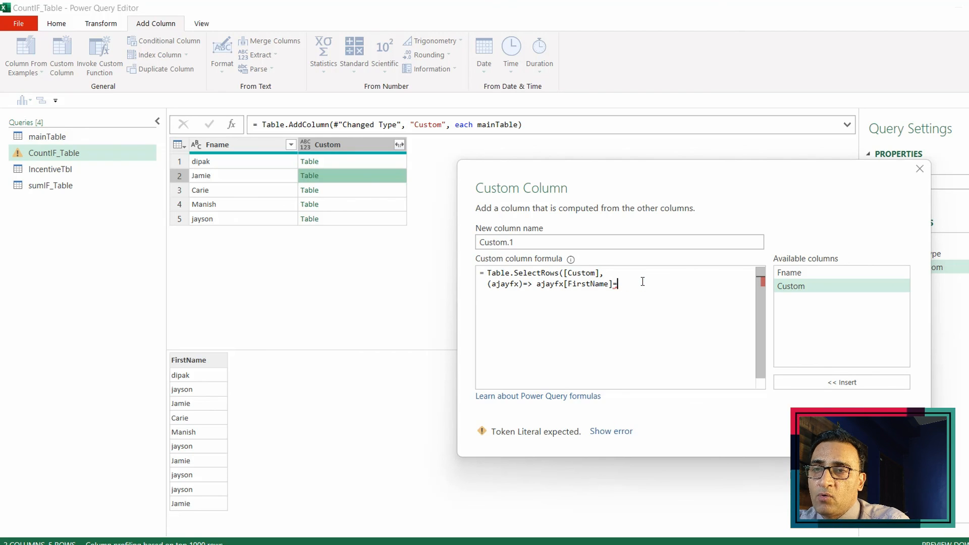
# Complete the condition by comparing FirstName with the [Fname] column, and close the Table.SelectRows formula
pyautogui.doubleClick(796, 276)
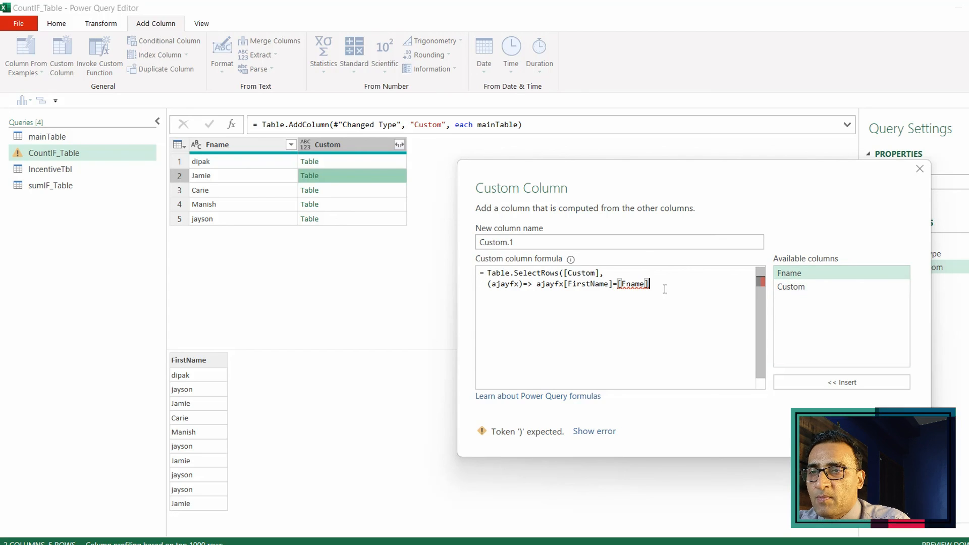
pyautogui.write(')')
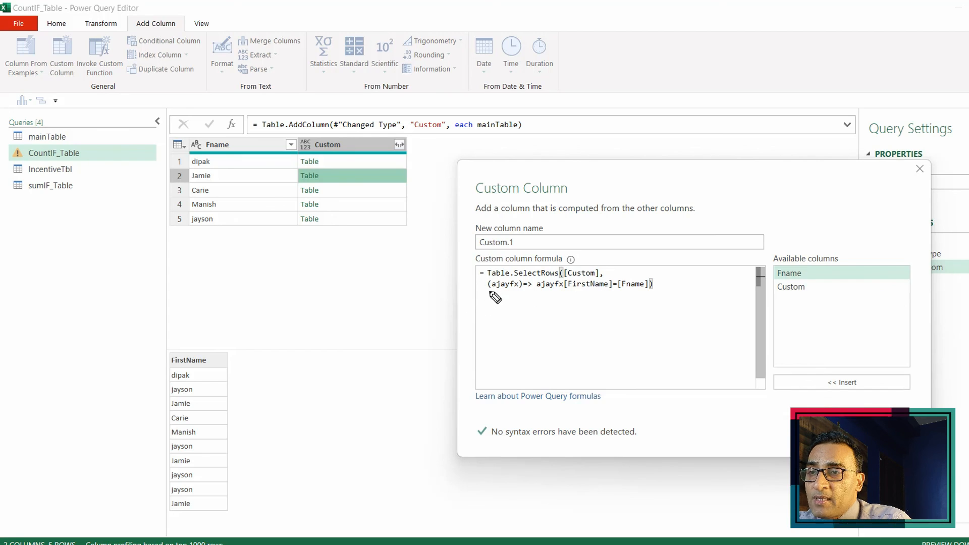
pyautogui.moveTo(485, 279)
pyautogui.mouseDown()
pyautogui.moveTo(509, 297)
pyautogui.moveTo(530, 292)
pyautogui.moveTo(525, 280)
pyautogui.moveTo(482, 282)
pyautogui.moveTo(483, 293)
pyautogui.mouseUp()
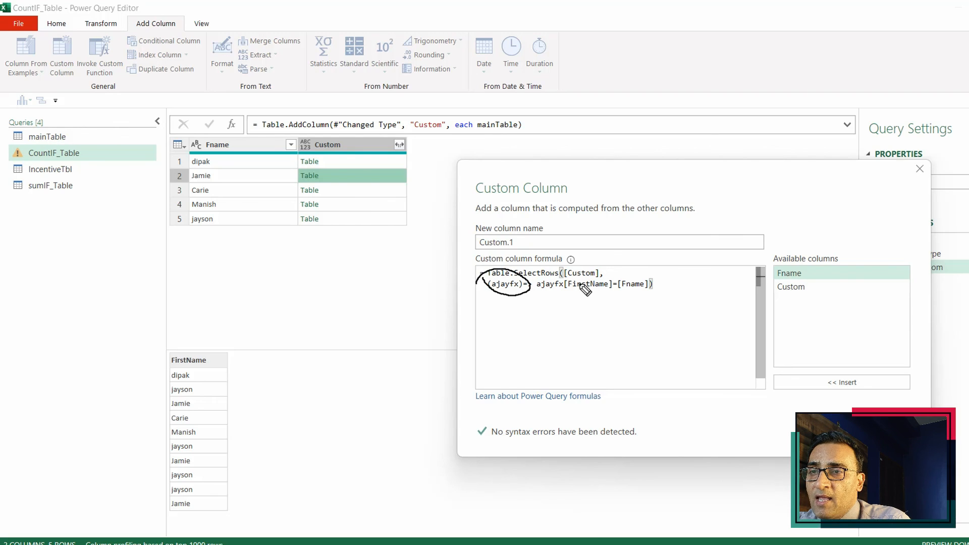
pyautogui.moveTo(578, 284)
pyautogui.mouseDown()
pyautogui.moveTo(337, 343)
pyautogui.moveTo(174, 354)
pyautogui.mouseUp()
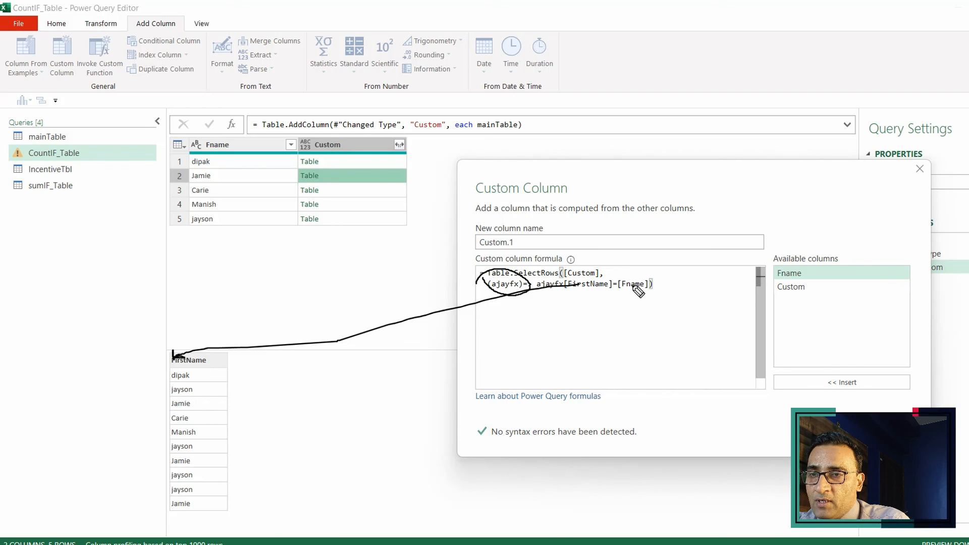
pyautogui.moveTo(632, 287)
pyautogui.mouseDown()
pyautogui.moveTo(416, 245)
pyautogui.moveTo(275, 202)
pyautogui.moveTo(225, 150)
pyautogui.moveTo(238, 146)
pyautogui.moveTo(170, 187)
pyautogui.moveTo(223, 230)
pyautogui.moveTo(273, 174)
pyautogui.moveTo(199, 124)
pyautogui.mouseUp()
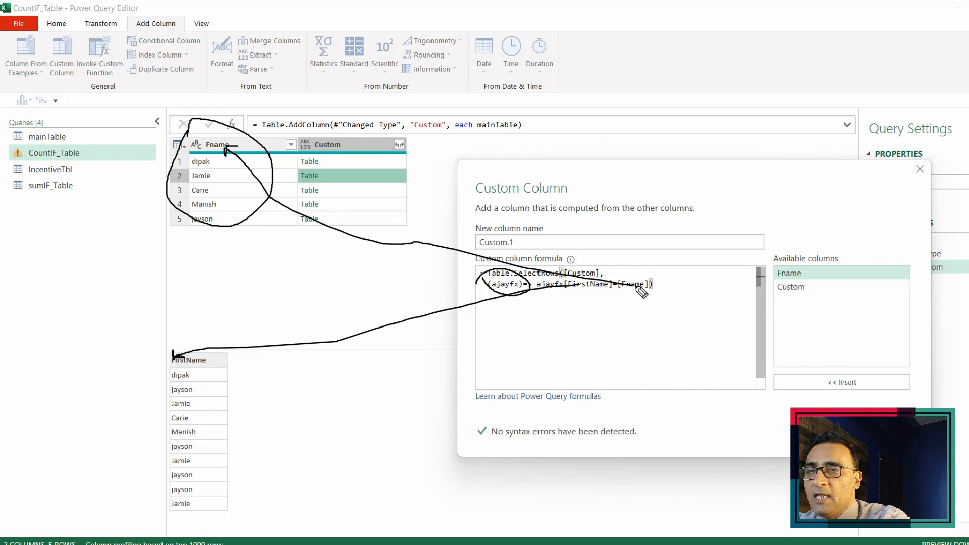
pyautogui.press('e')
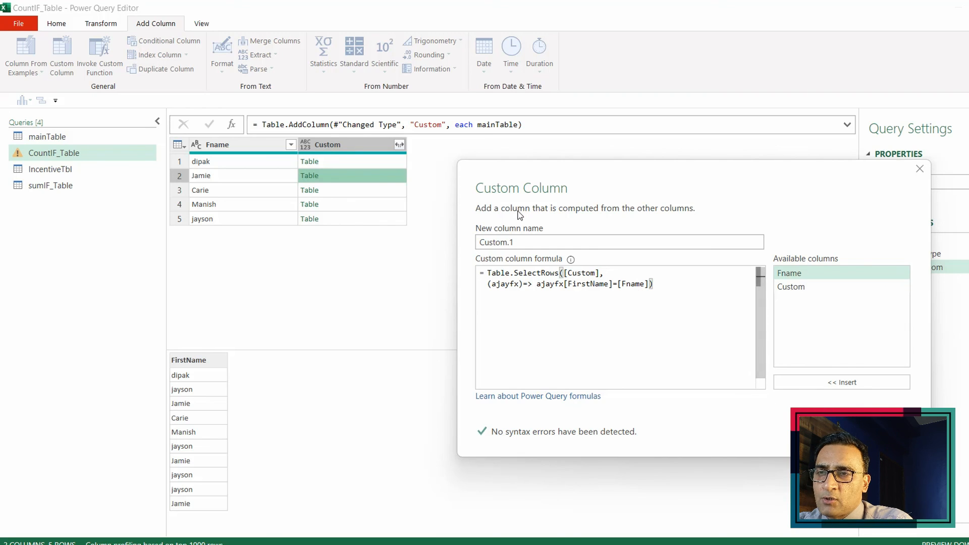
# Create the Custom.1 column from the finished formula and preview the filtered nested tables in its first four rows
pyautogui.click(823, 436)
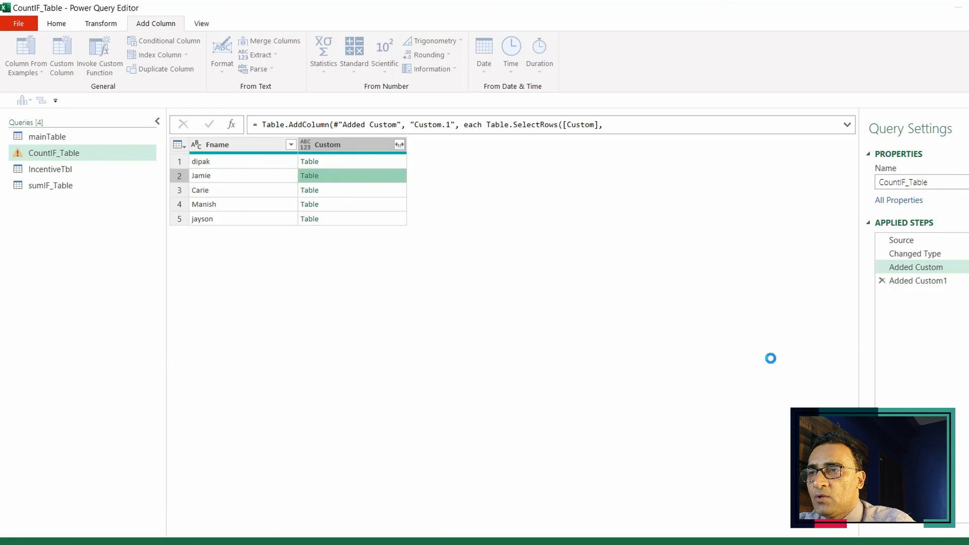
pyautogui.click(491, 161)
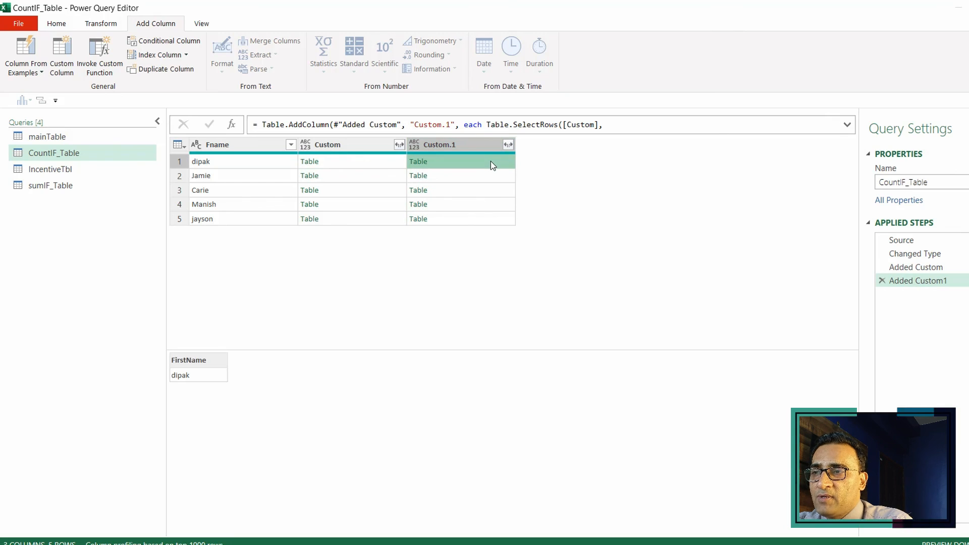
pyautogui.click(494, 177)
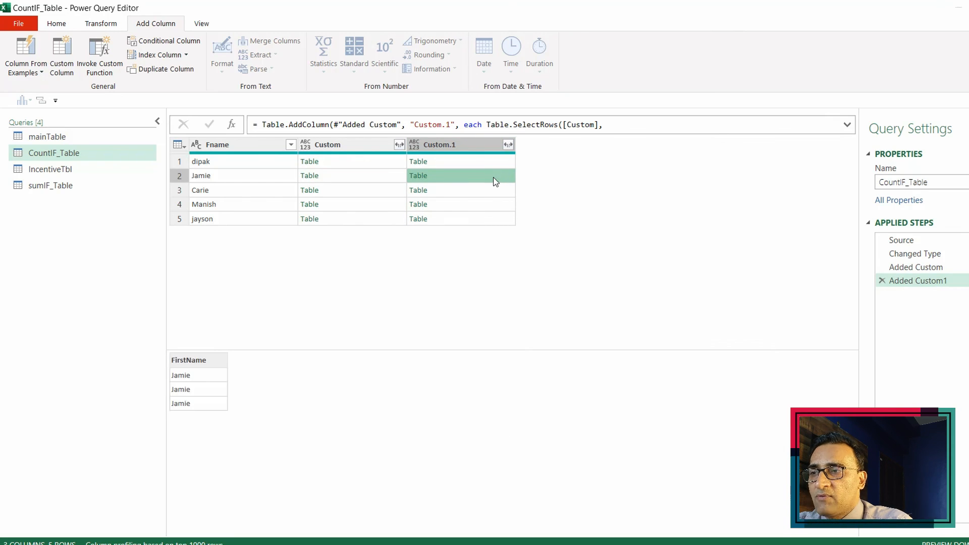
pyautogui.click(494, 189)
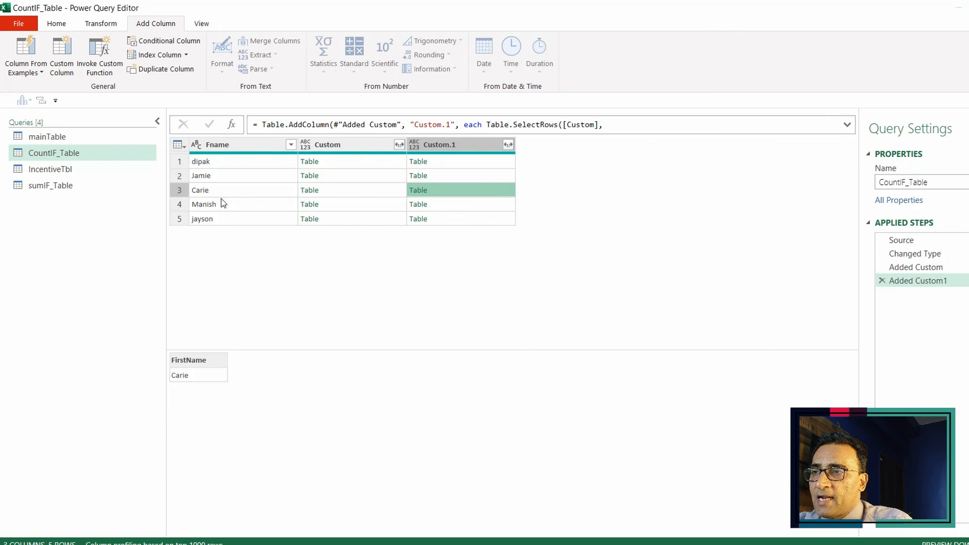
pyautogui.click(490, 206)
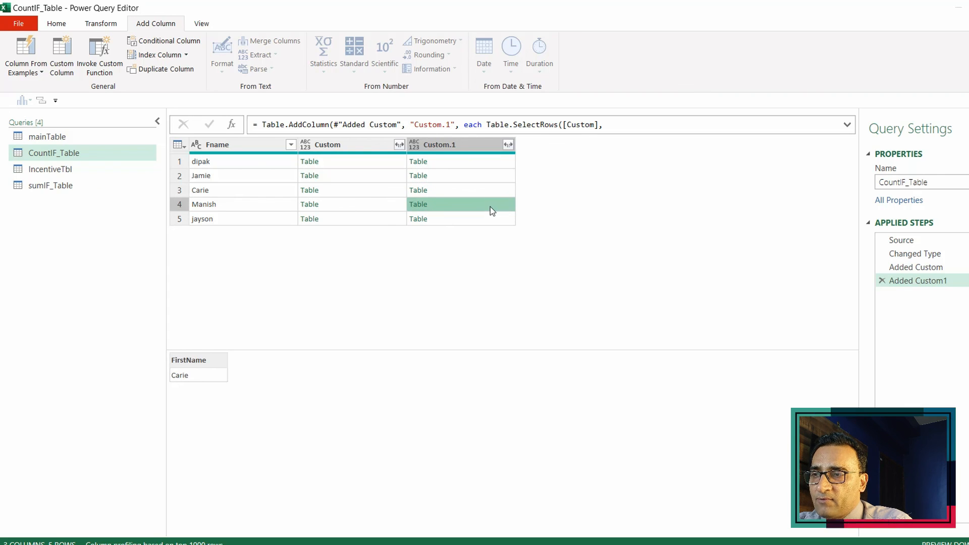
pyautogui.click(458, 164)
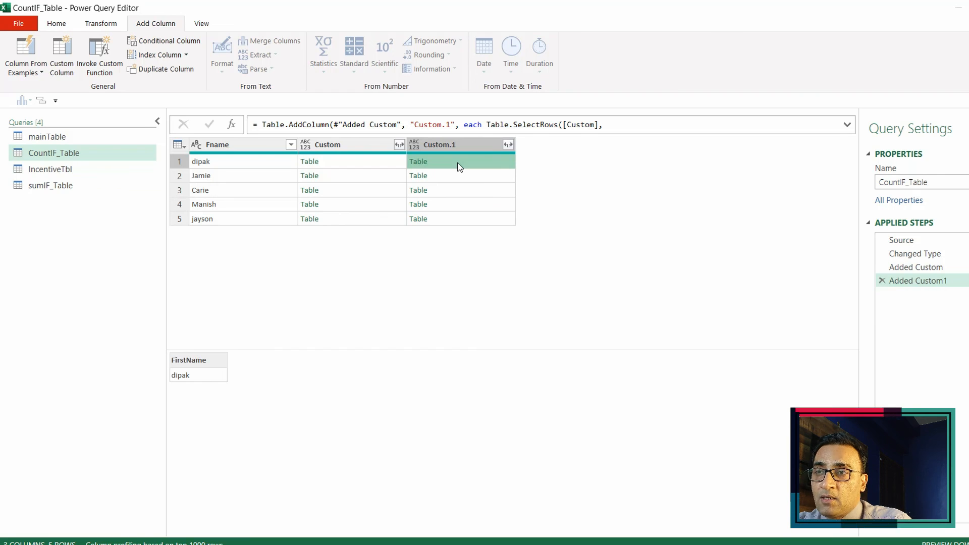
pyautogui.click(468, 176)
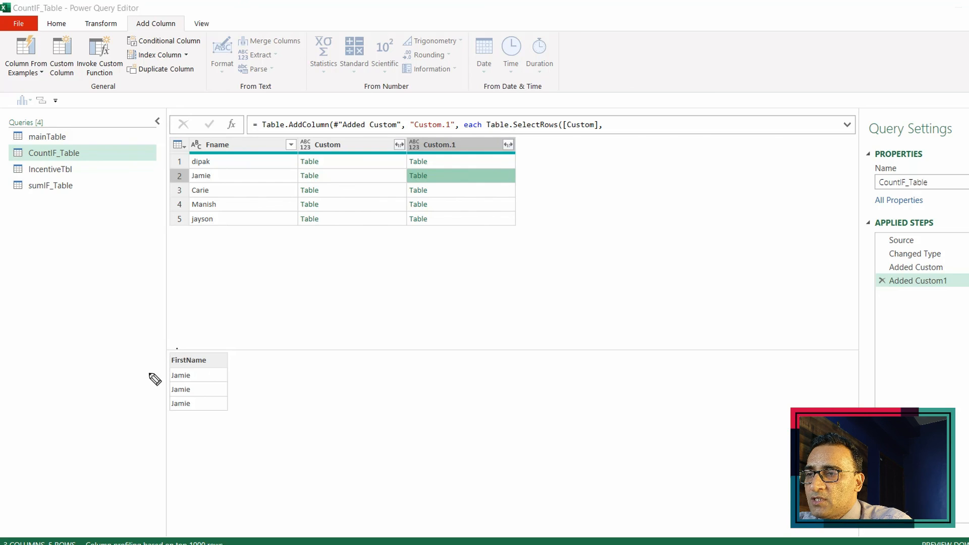
pyautogui.moveTo(176, 348)
pyautogui.mouseDown()
pyautogui.moveTo(228, 426)
pyautogui.moveTo(171, 341)
pyautogui.moveTo(176, 349)
pyautogui.mouseUp()
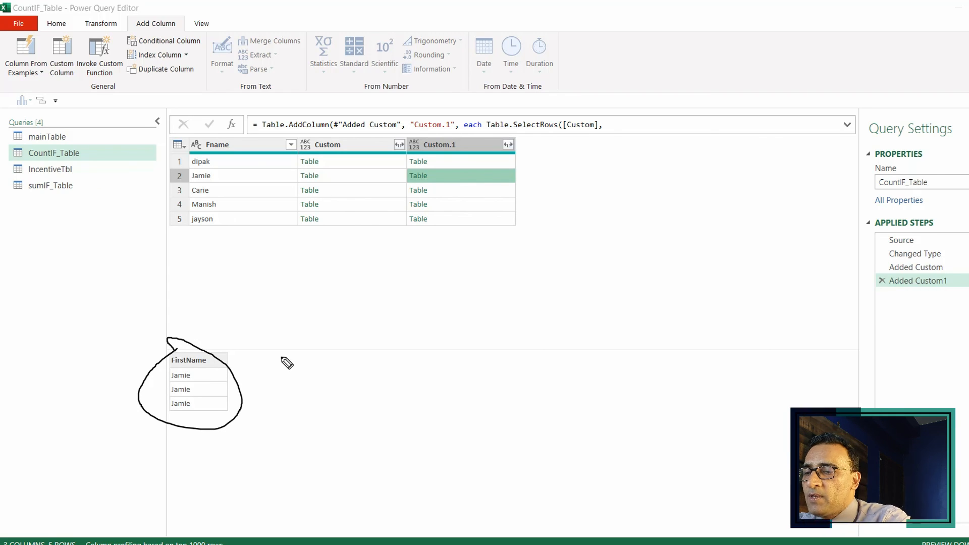
pyautogui.hotkey('ctrl', 'z')
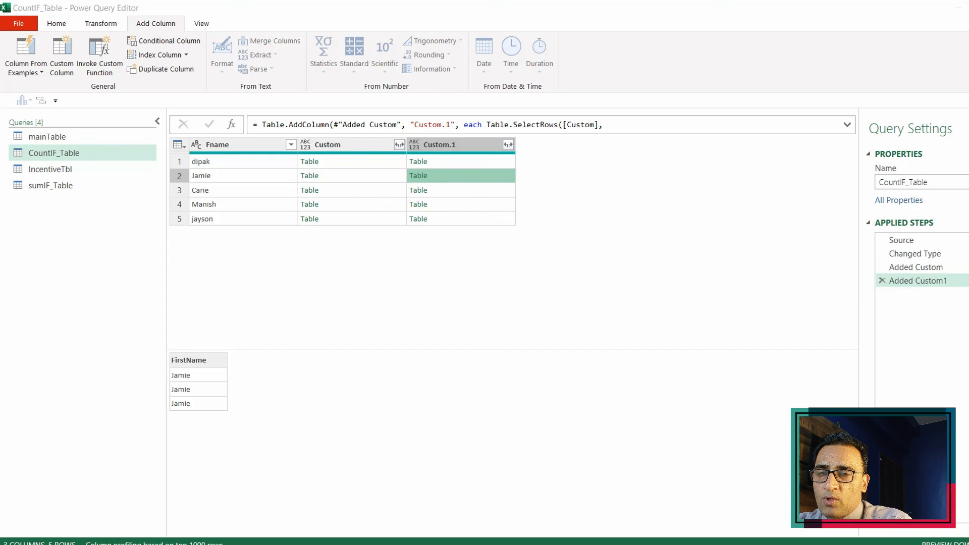
# Edit the Custom.1 column's formula, wrapping the whole Table.SelectRows expression in Table.RowCount( ) to count the matching rows
pyautogui.click(967, 280)
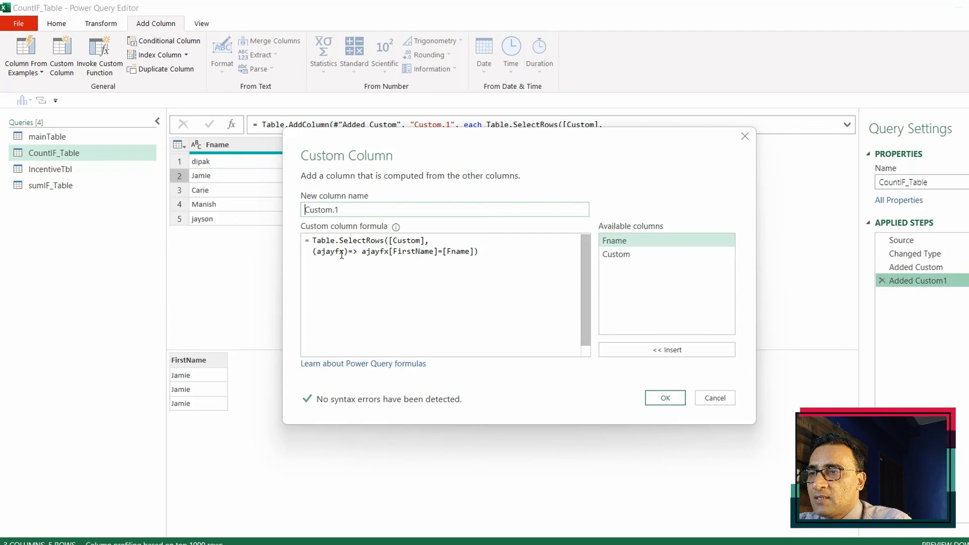
pyautogui.click(312, 241)
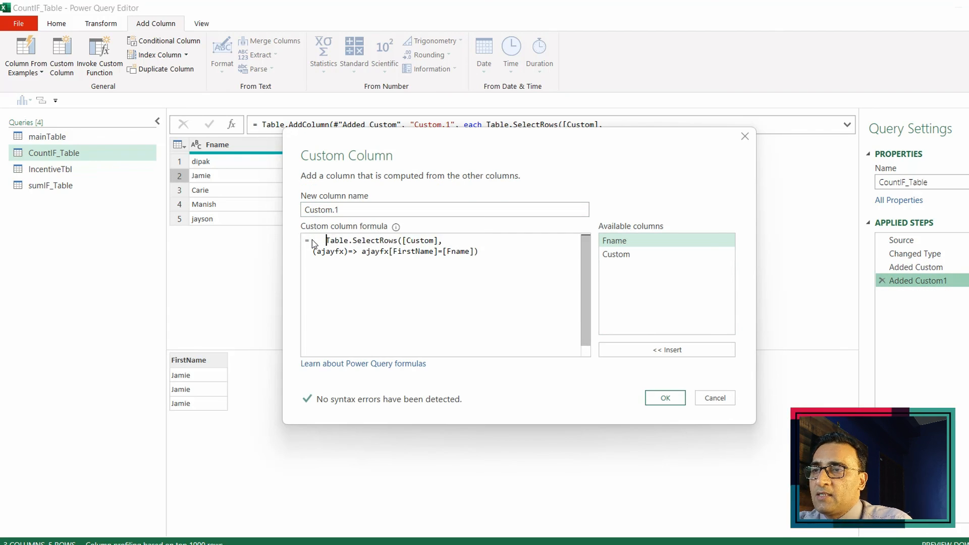
pyautogui.write('table')
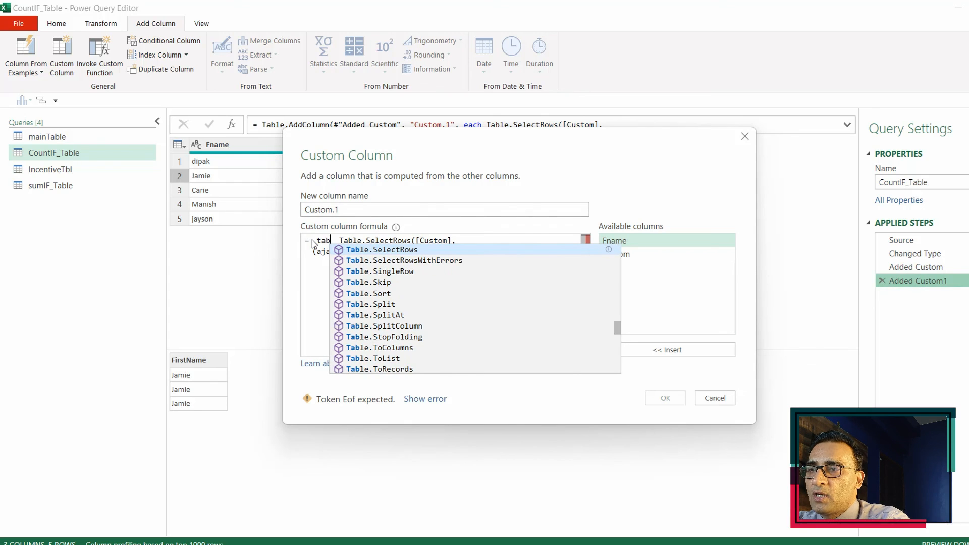
pyautogui.write('row')
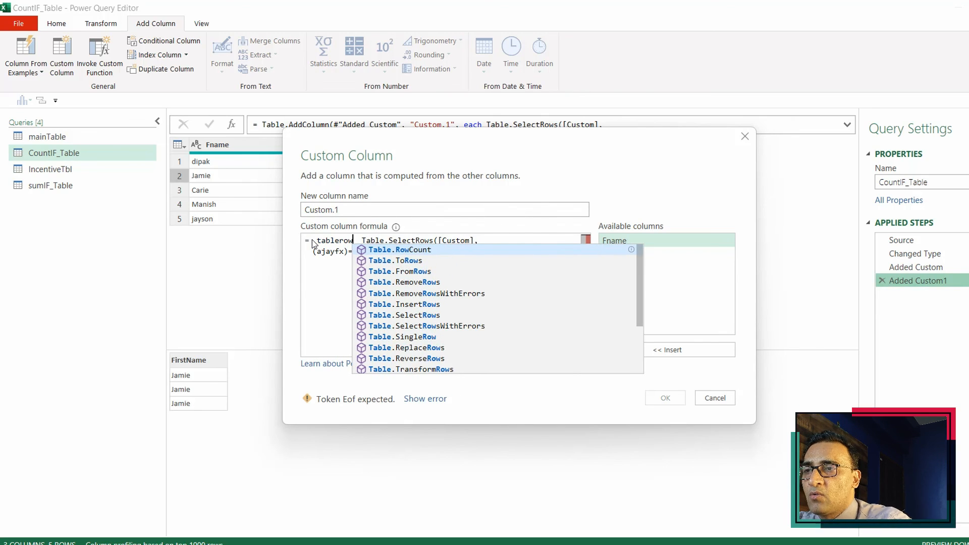
pyautogui.press('Tab')
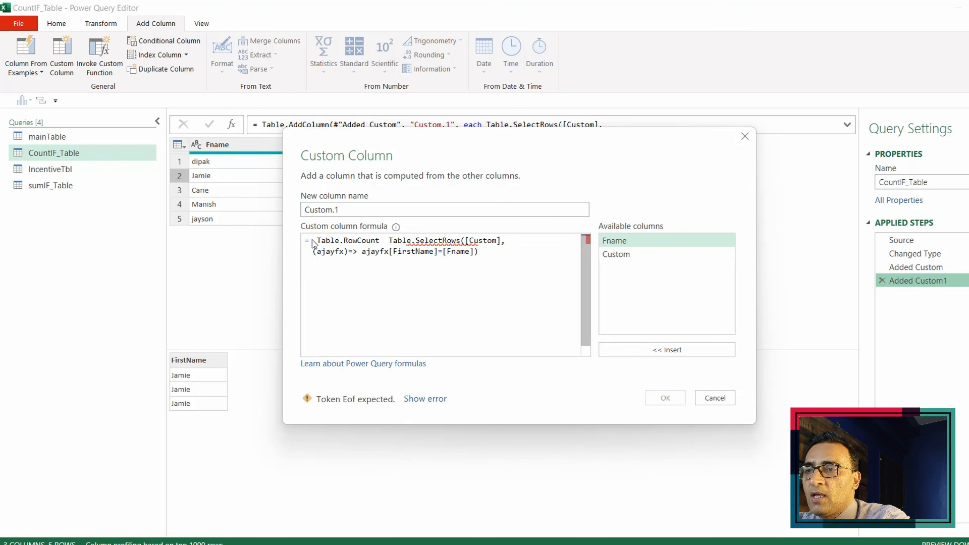
pyautogui.write('(')
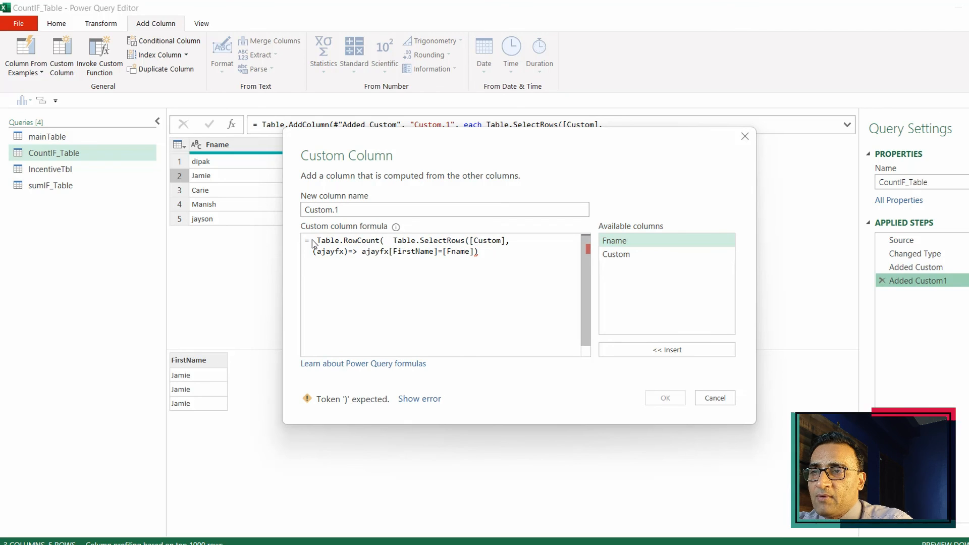
pyautogui.click(520, 256)
pyautogui.write(')')
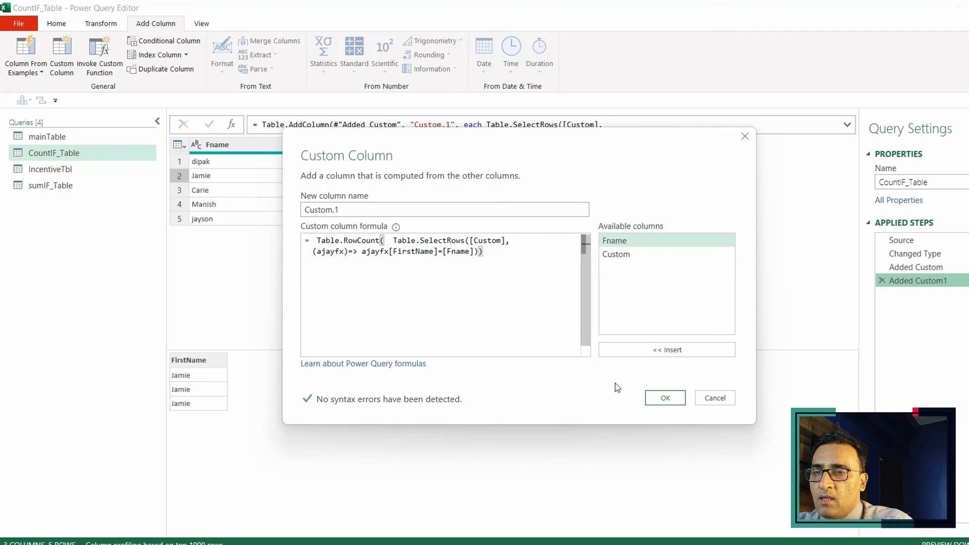
pyautogui.click(665, 399)
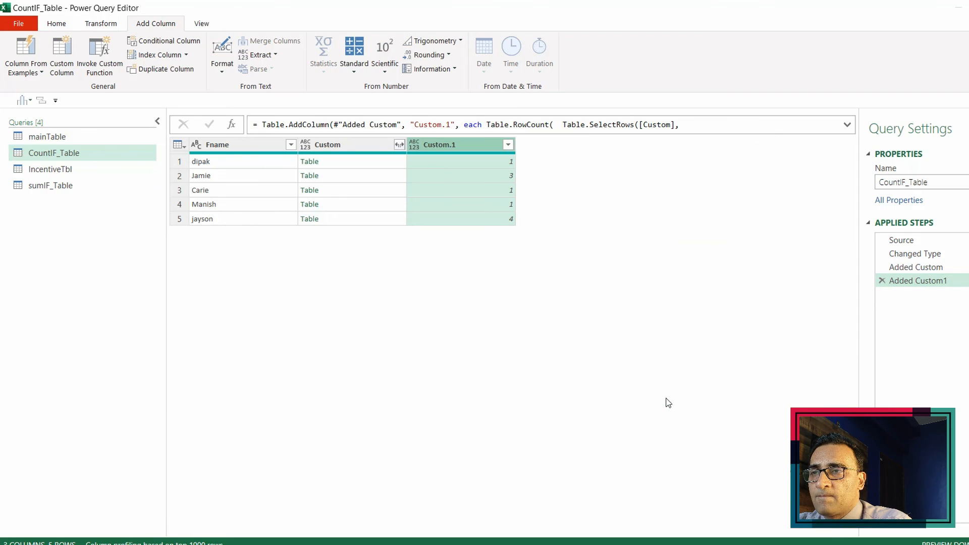
# Remove the nested-table Custom column from CountIF_Table and rename the Custom.1 column to countValue
pyautogui.click(334, 145)
pyautogui.press('Delete')
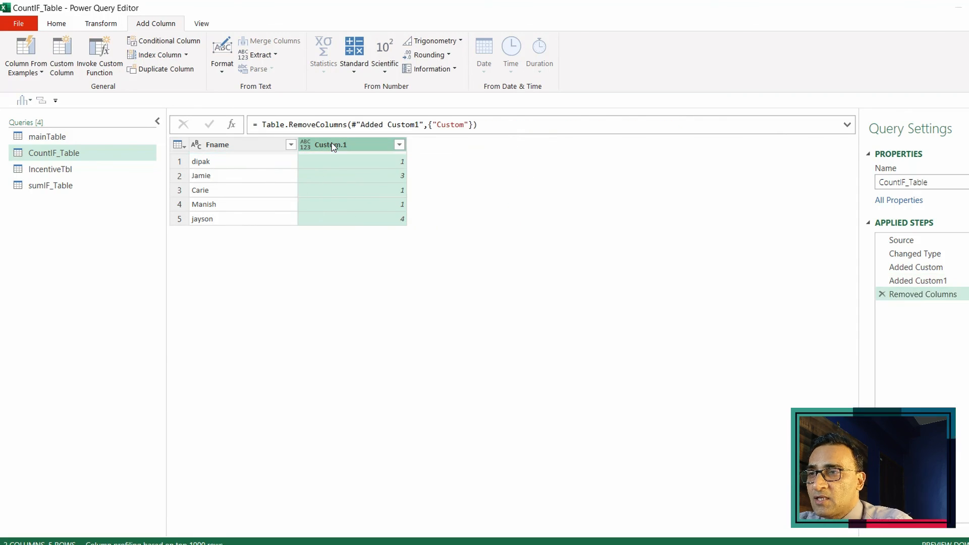
pyautogui.doubleClick(330, 146)
pyautogui.write('count')
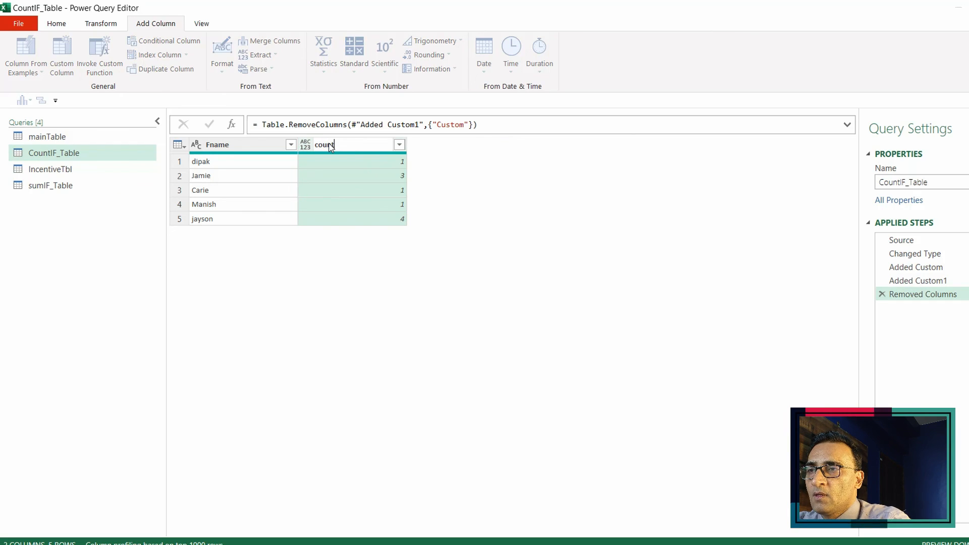
pyautogui.write('Valu')
pyautogui.write('e')
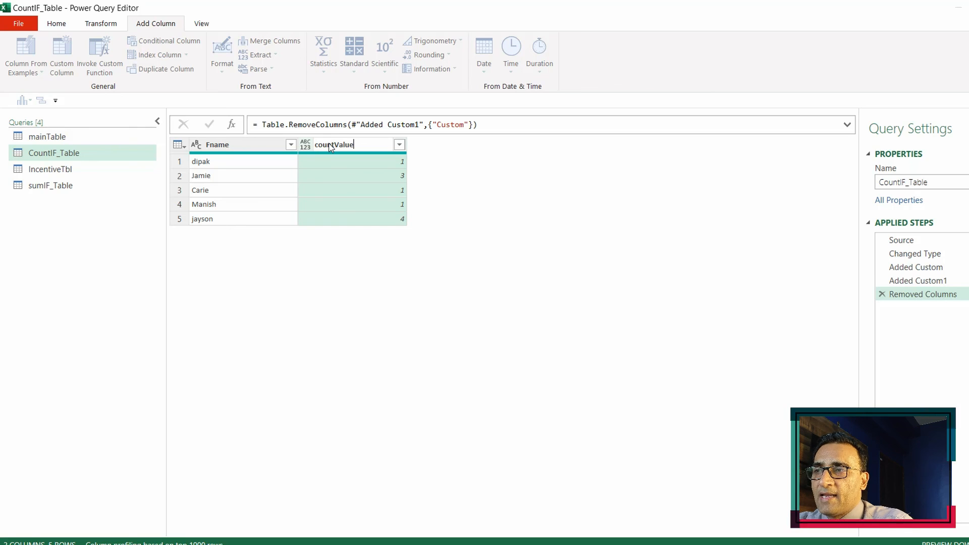
pyautogui.press('Return')
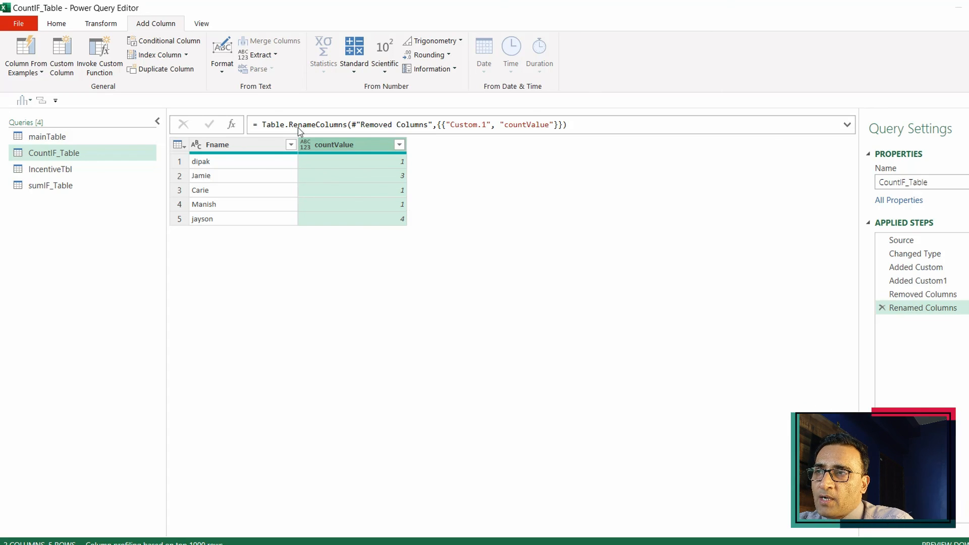
# Review CountIF_Table's full M code in the Advanced Editor, examining the (ajayfx)=> ajayfx[FirstName]=[Fname] condition, and close it without edits
pyautogui.click(202, 24)
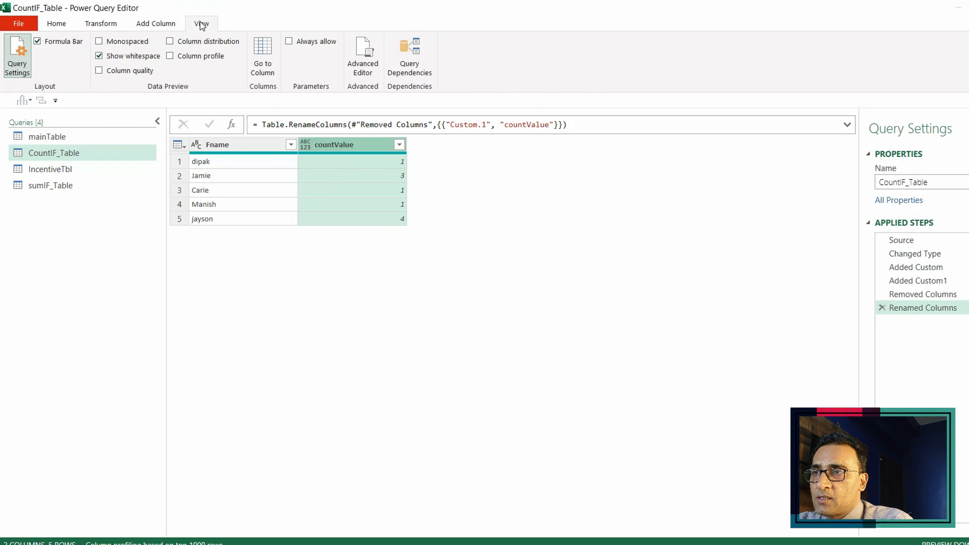
pyautogui.click(363, 58)
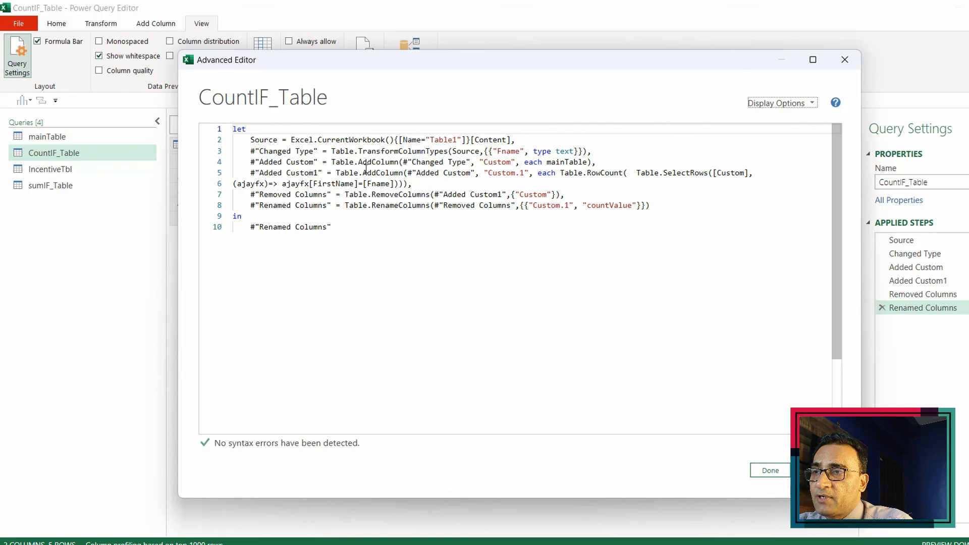
pyautogui.click(233, 184)
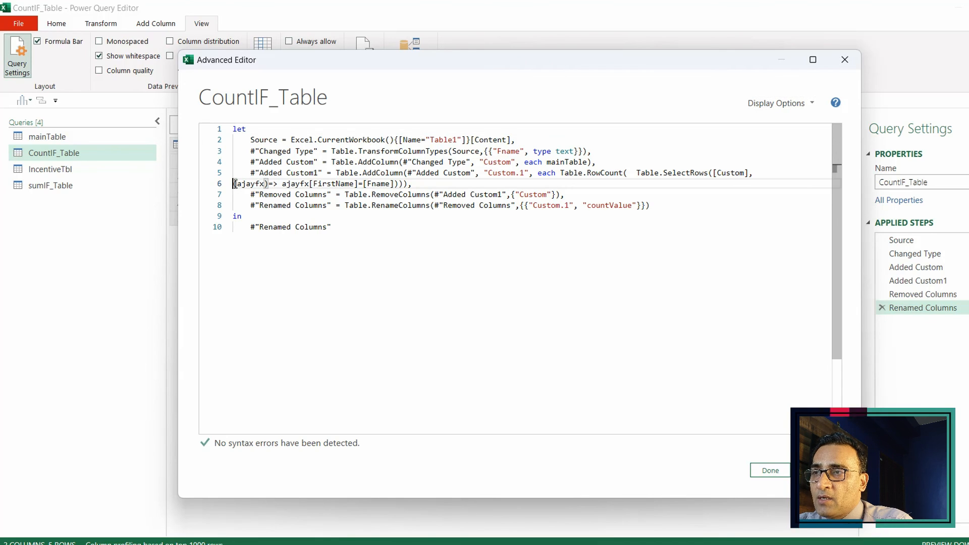
pyautogui.keyDown('shift'); pyautogui.click(423, 185); pyautogui.keyUp('shift')
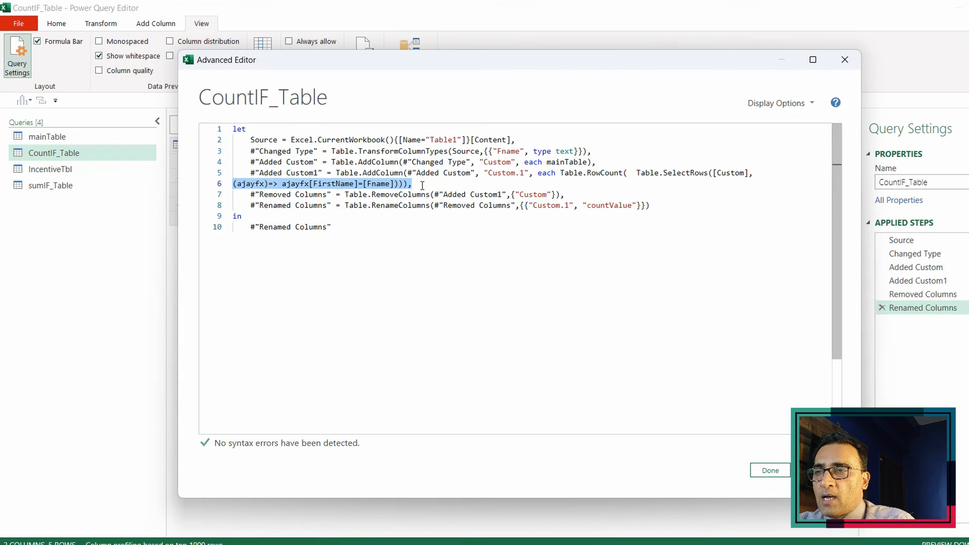
pyautogui.click(248, 186)
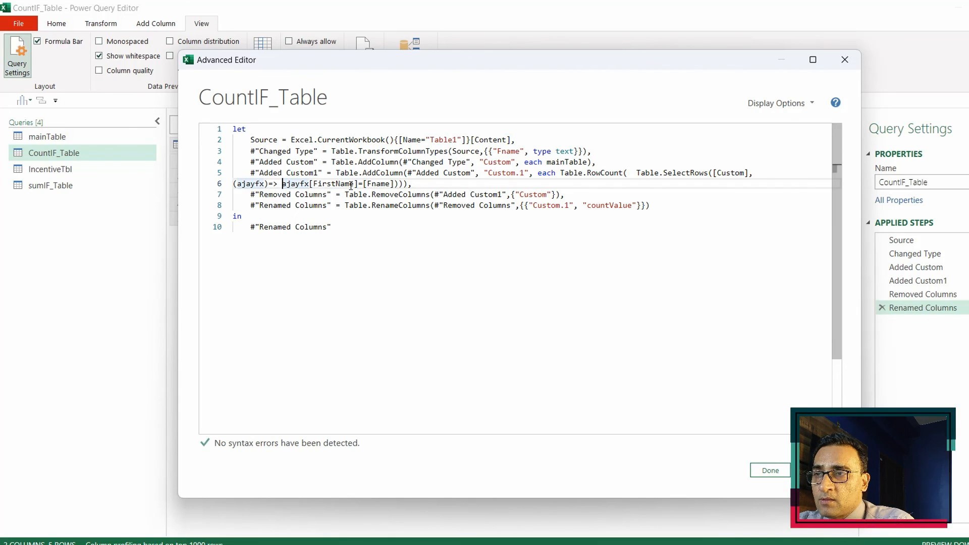
pyautogui.moveTo(282, 185); pyautogui.dragTo(358, 186)
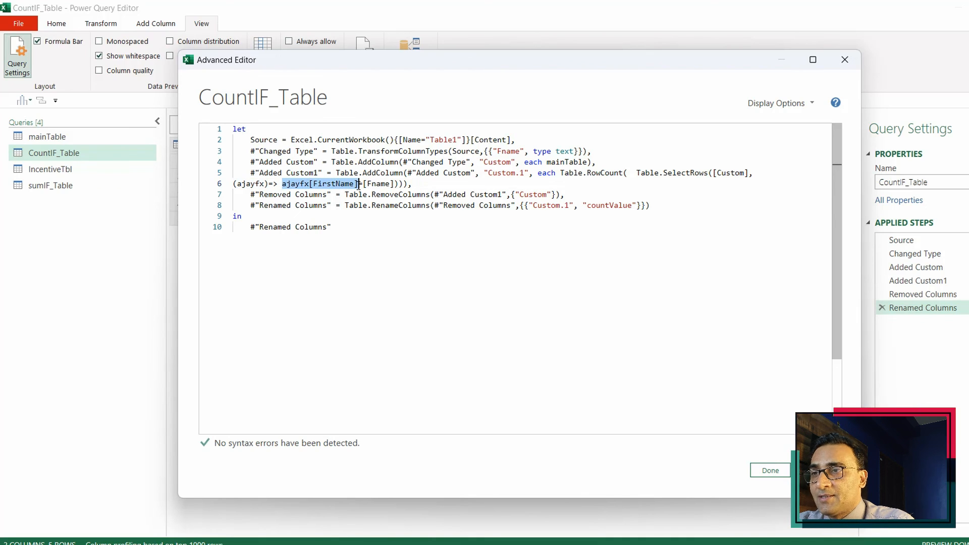
pyautogui.doubleClick(295, 185)
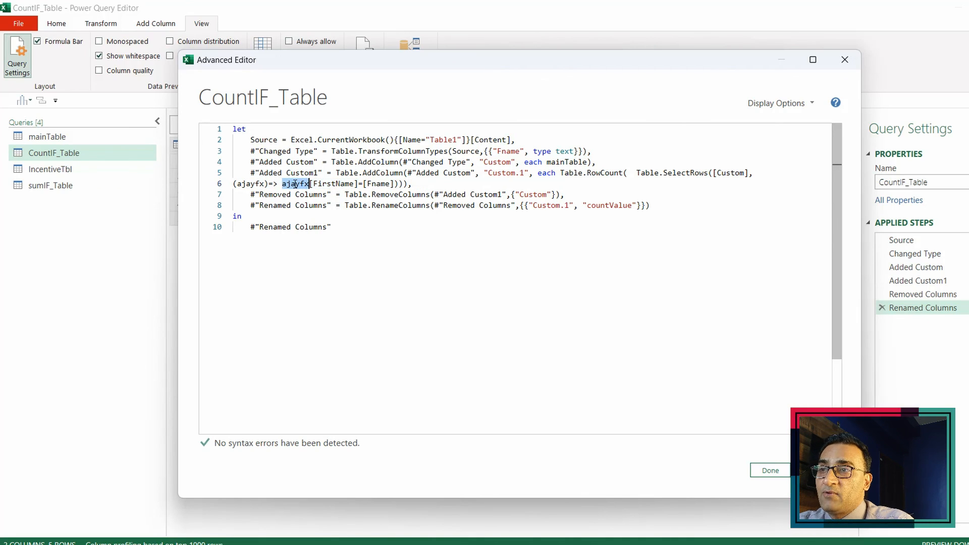
pyautogui.click(771, 472)
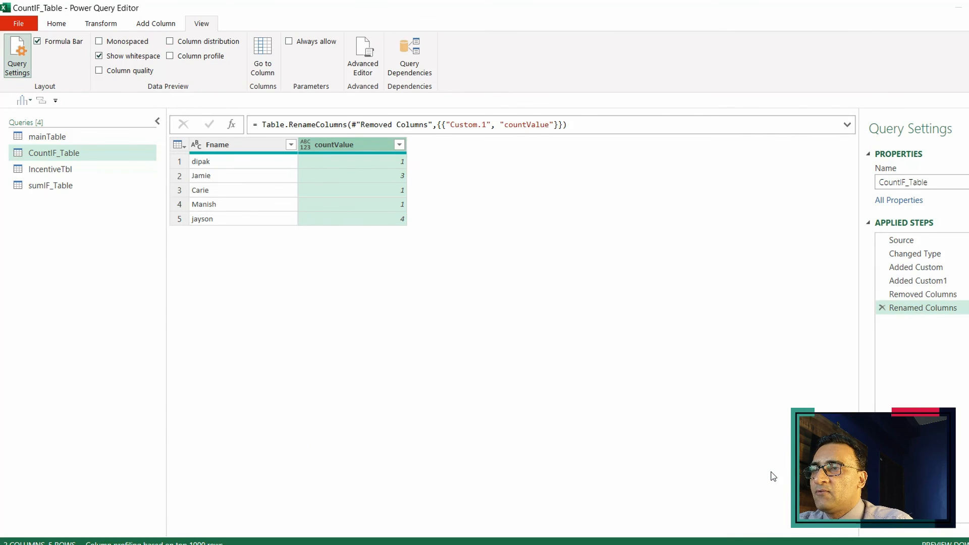